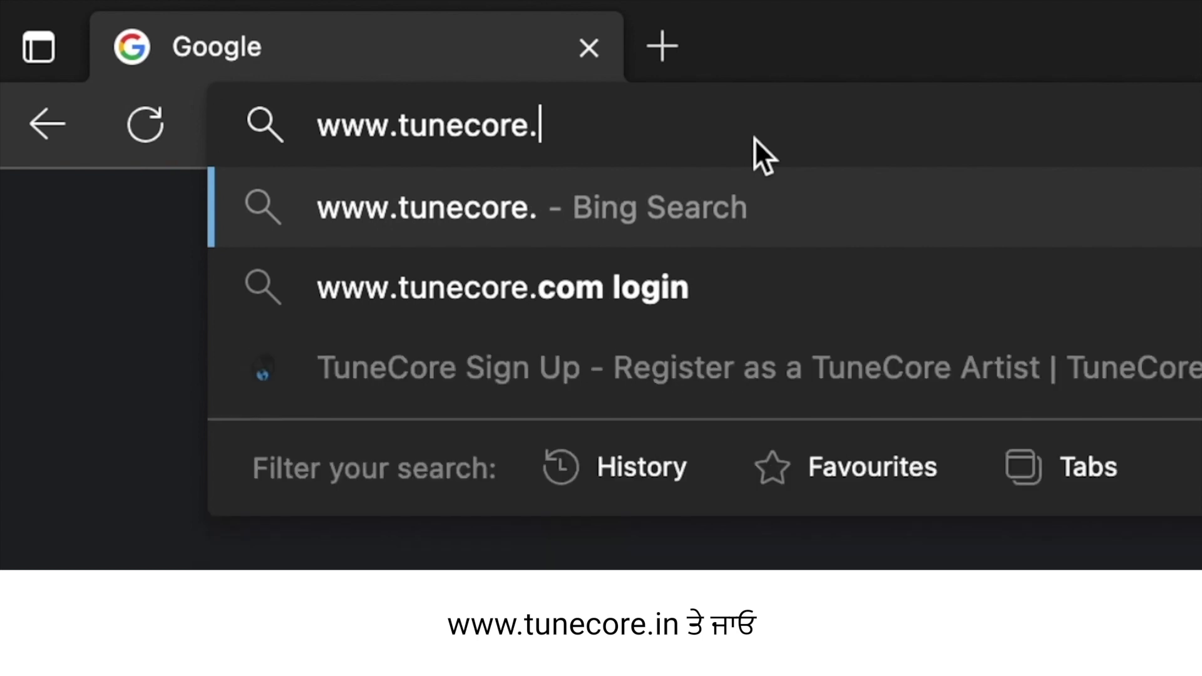
pyautogui.press('Return')
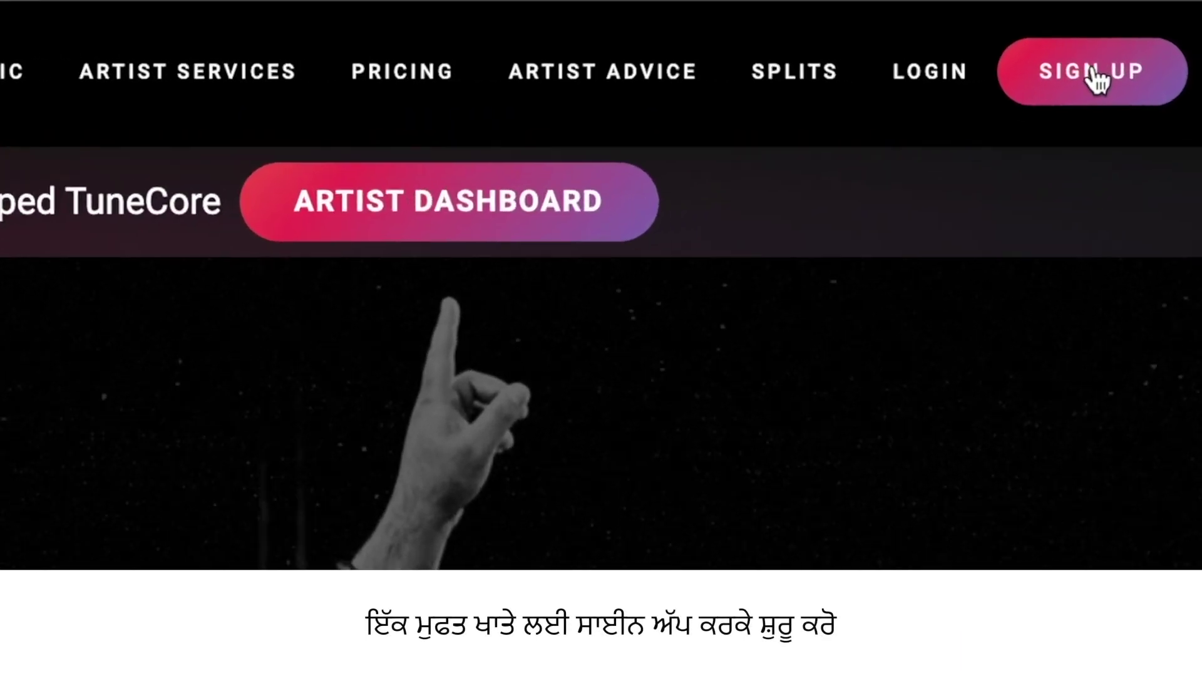
pyautogui.click(1114, 77)
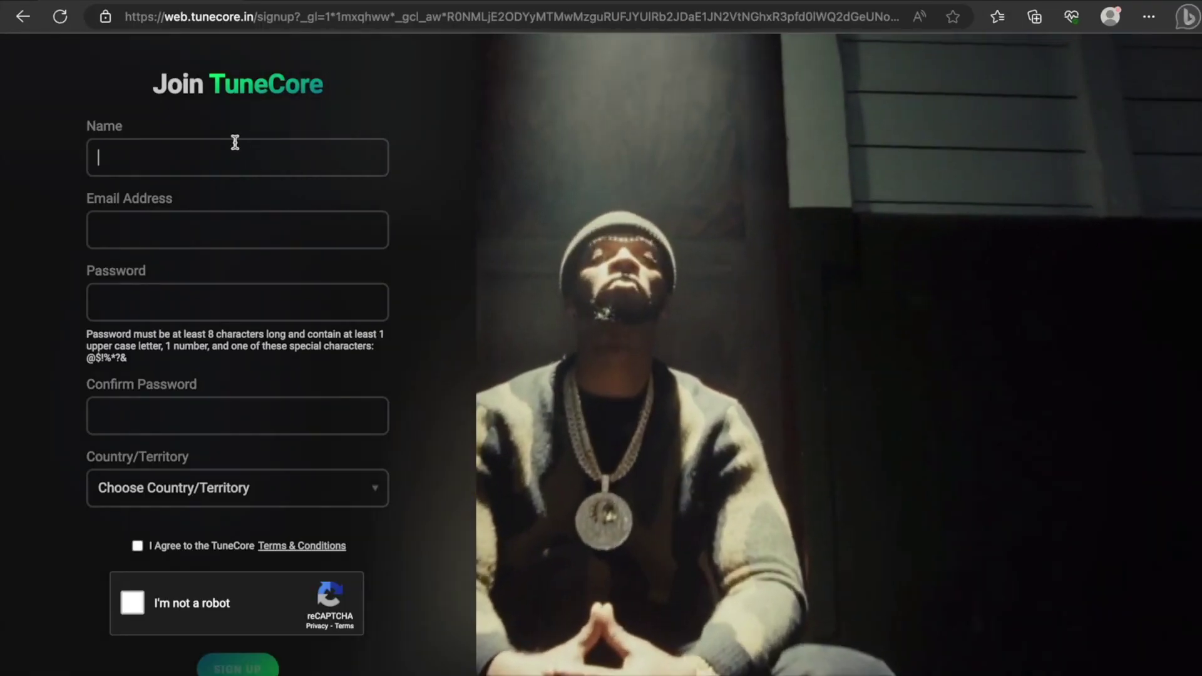
# Enter the account holder's name, e-mail address, password and password confirmation
pyautogui.click(235, 151)
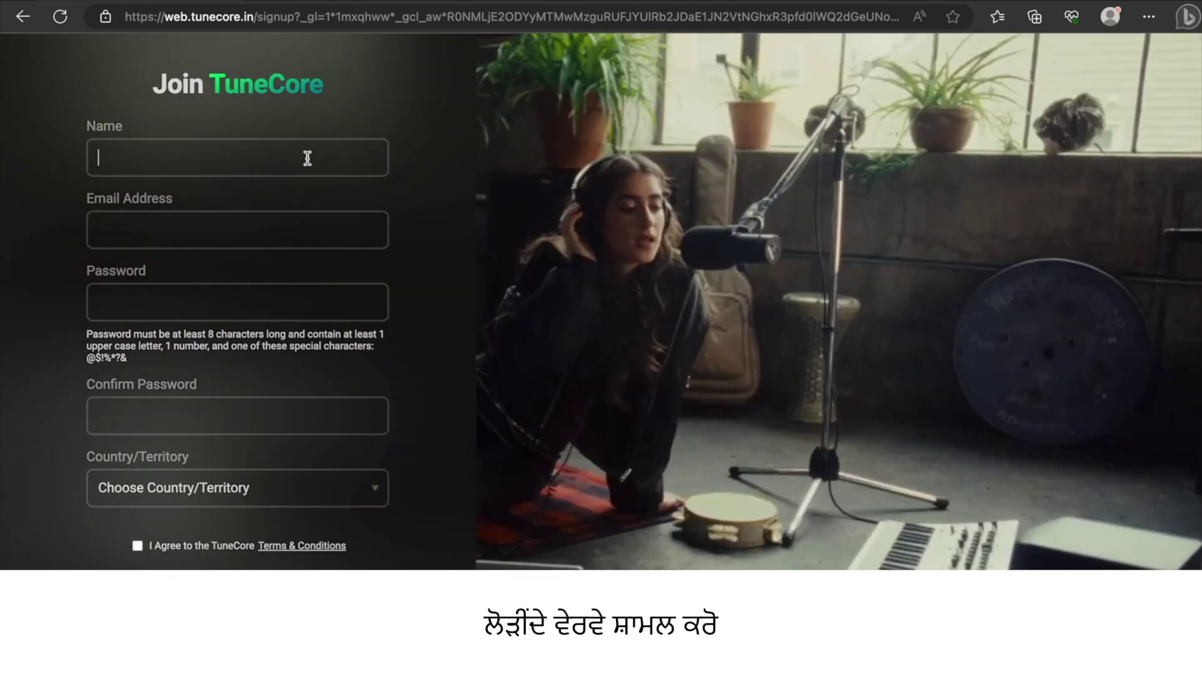
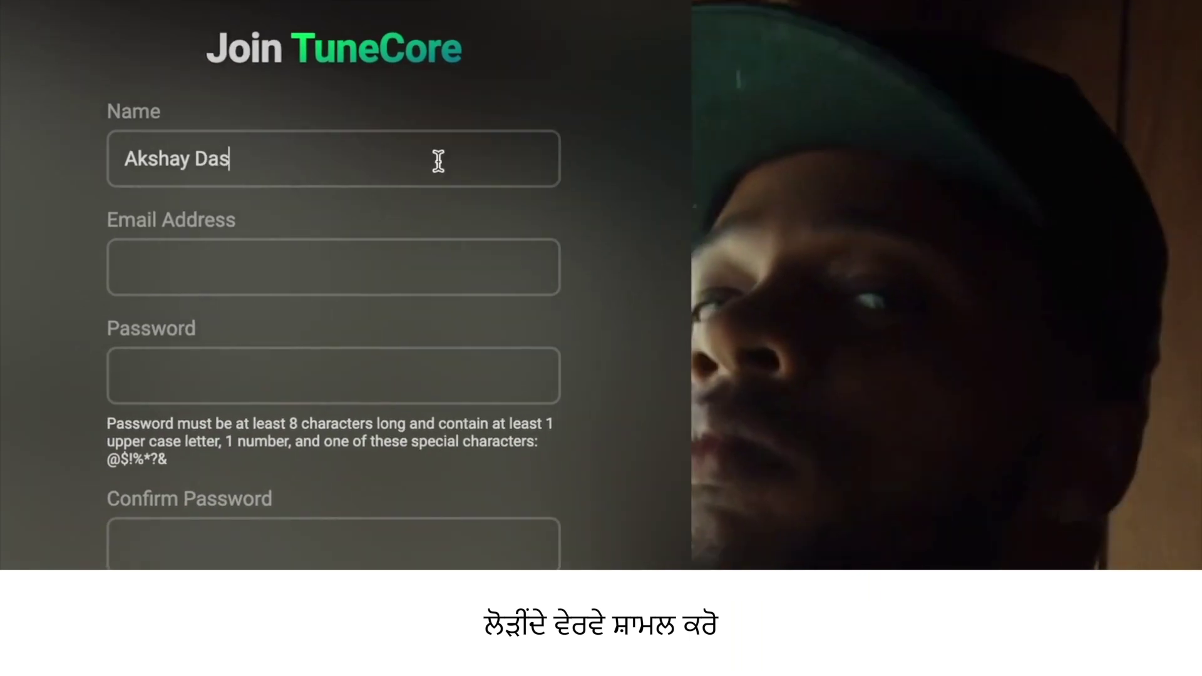
pyautogui.click(412, 265)
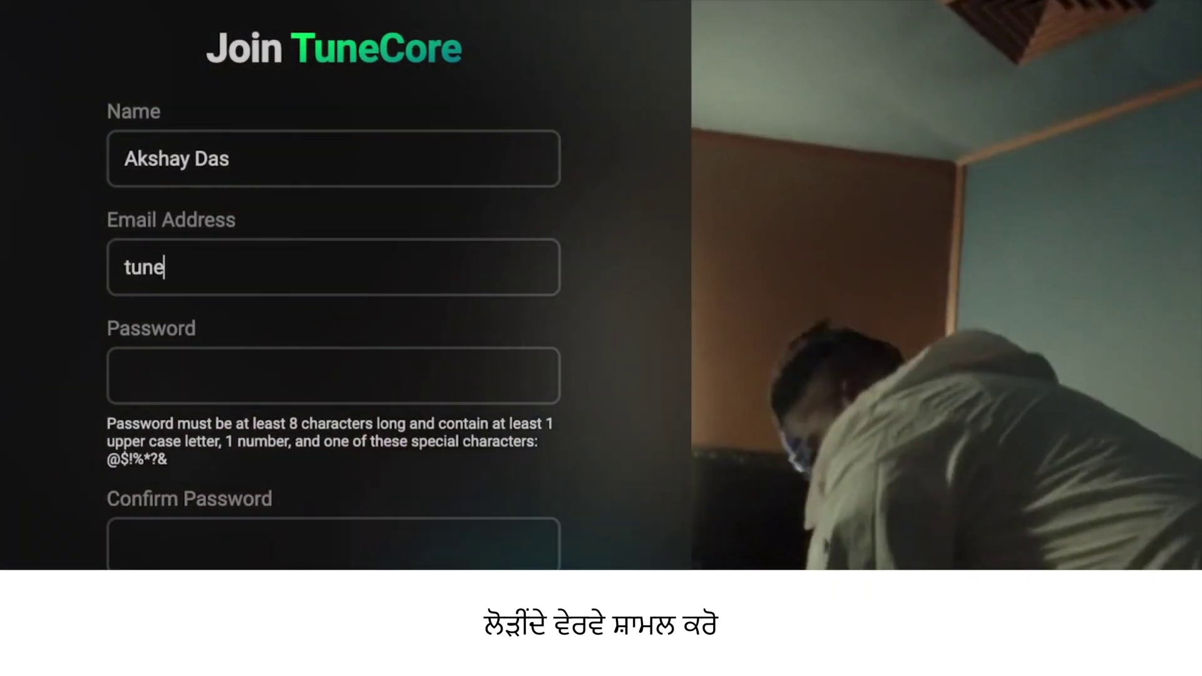
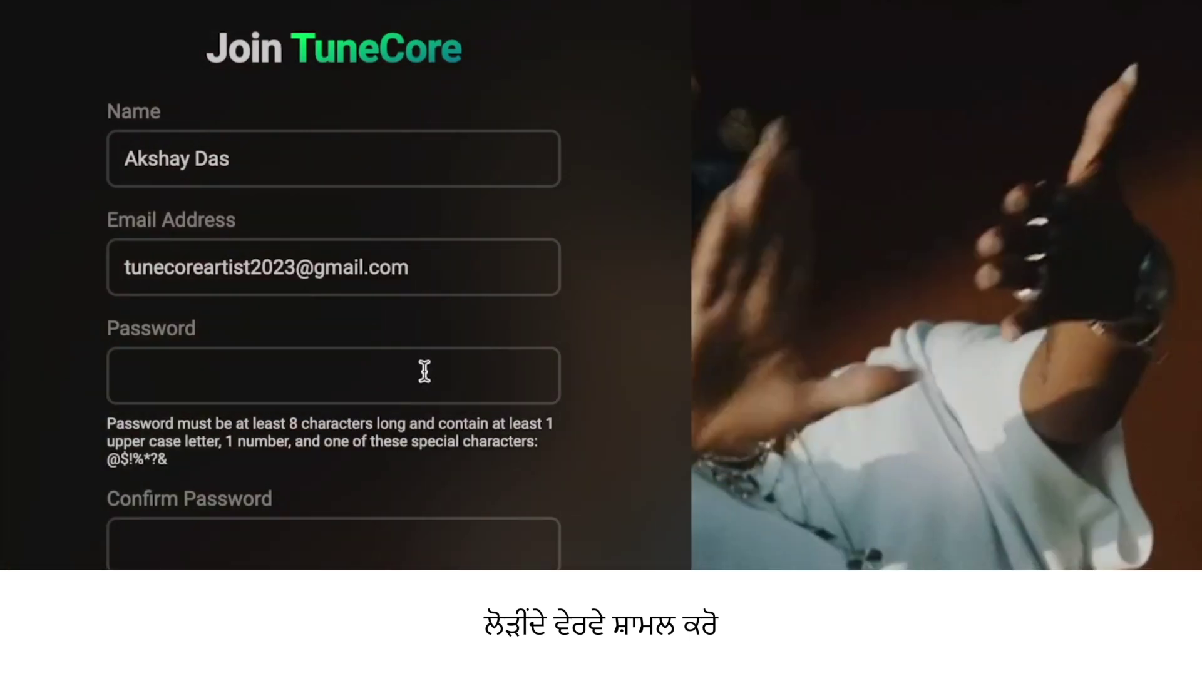
pyautogui.click(424, 370)
pyautogui.write('Tune')
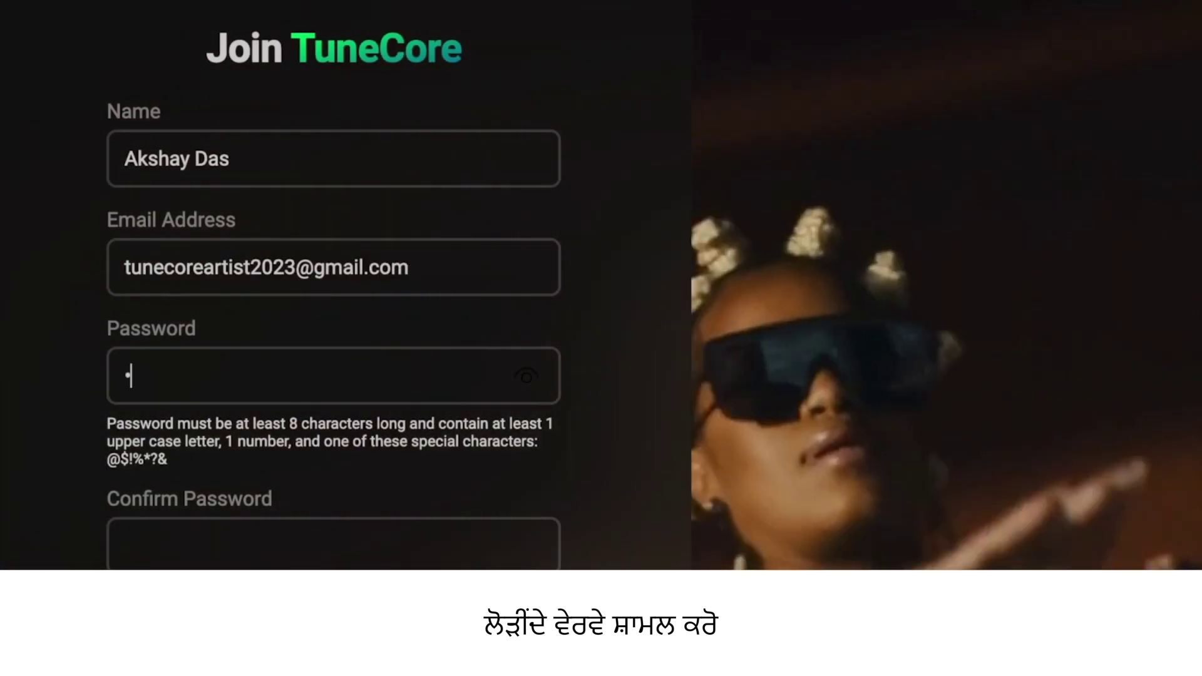
pyautogui.write('••••••')
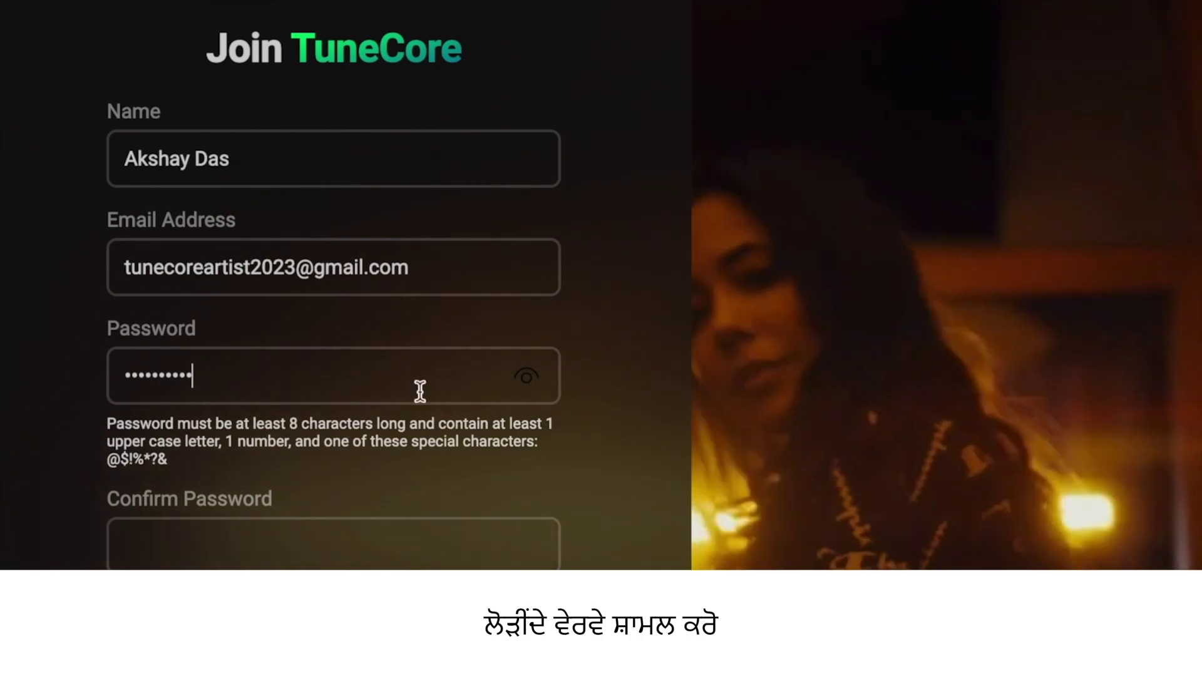
pyautogui.click(350, 554)
pyautogui.write('••••••••••')
# Choose India as the country, enter the +91 mobile number, and complete the reCAPTCHA check
pyautogui.scroll(-4, 458, 478)
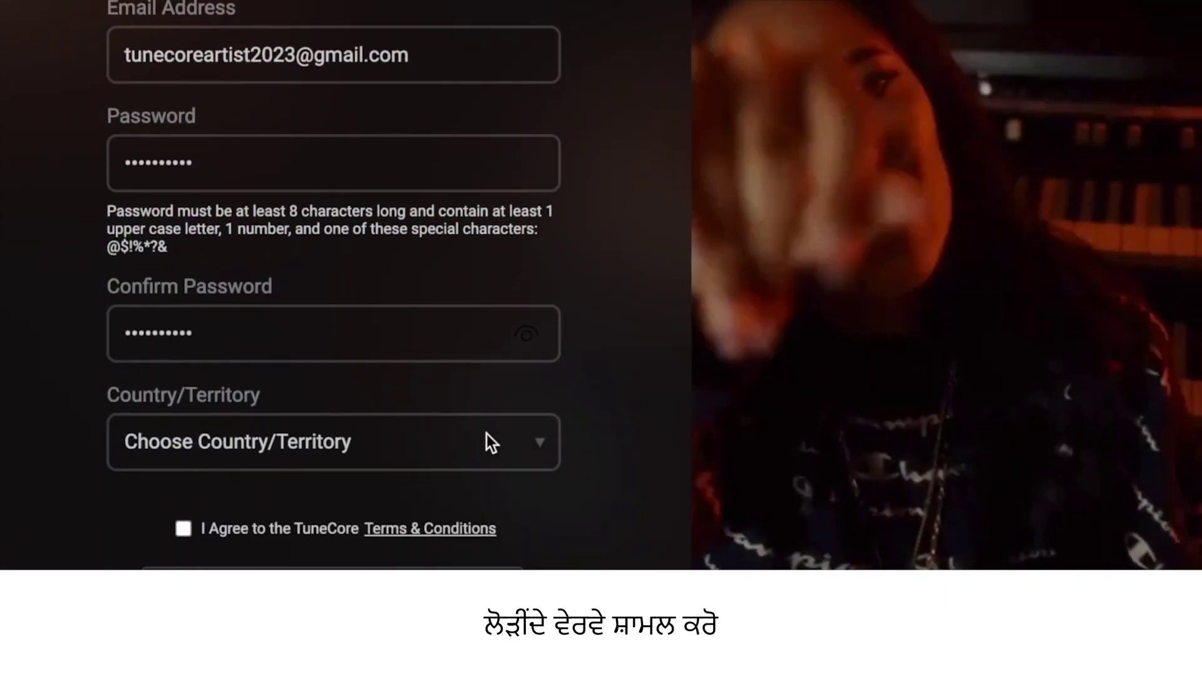
pyautogui.click(486, 407)
pyautogui.scroll(-6, 444, 504)
pyautogui.scroll(-15, 372, 497)
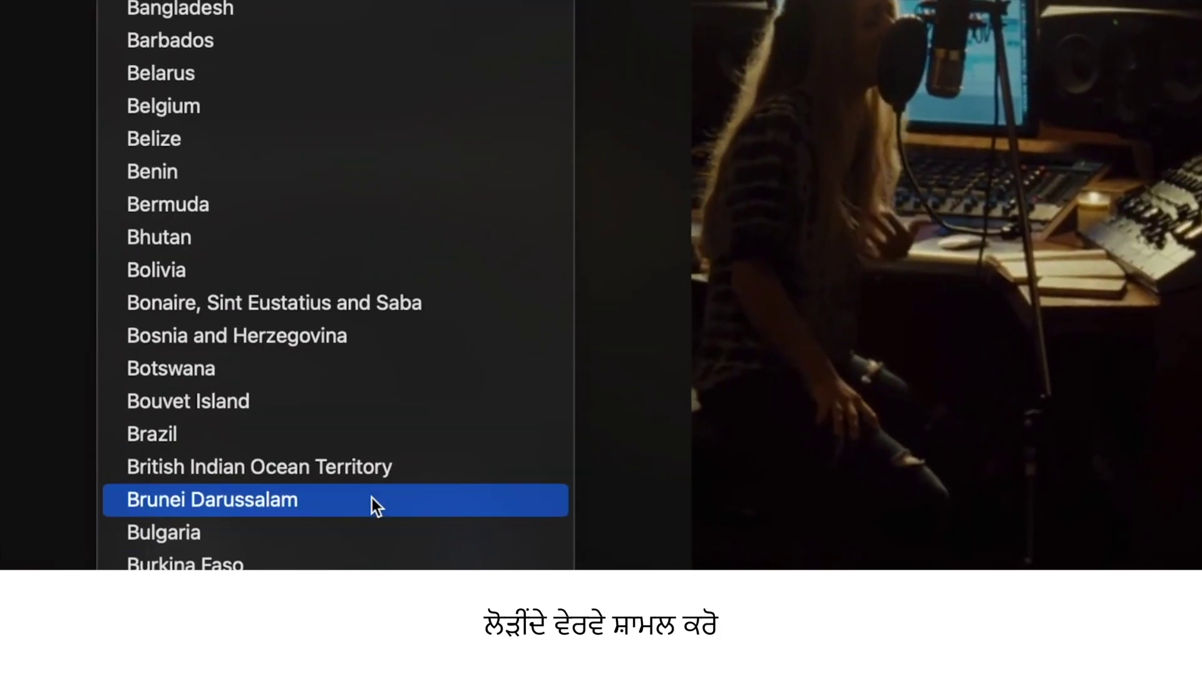
pyautogui.scroll(-11, 371, 497)
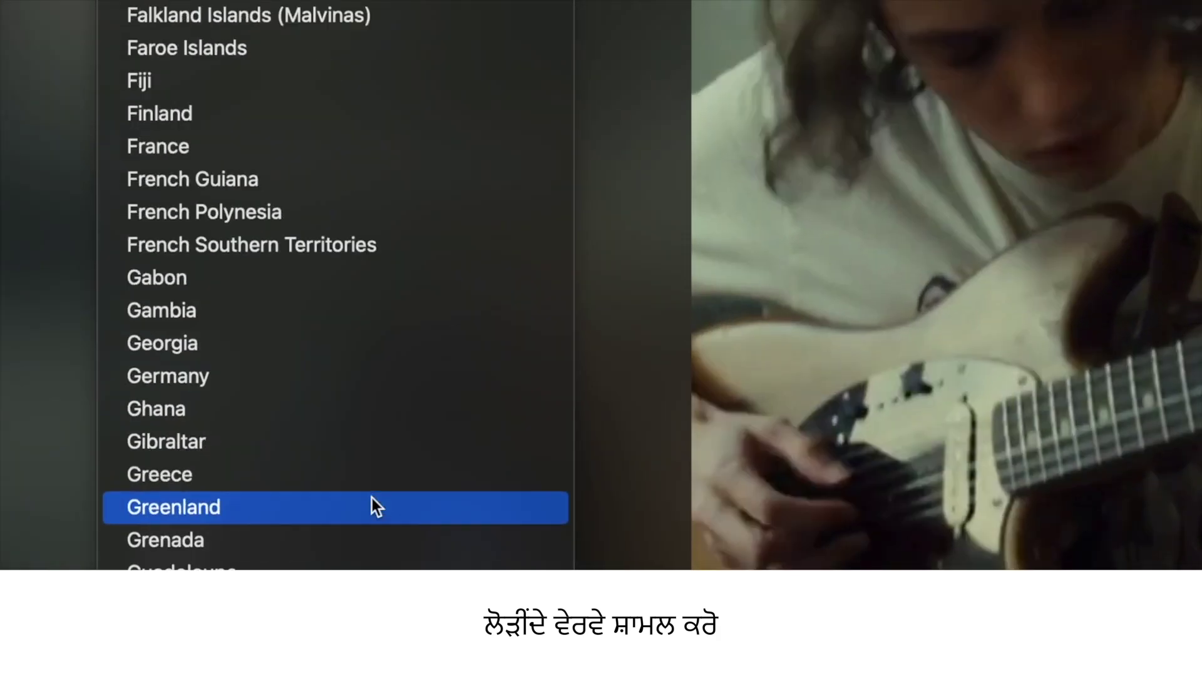
pyautogui.click(372, 498)
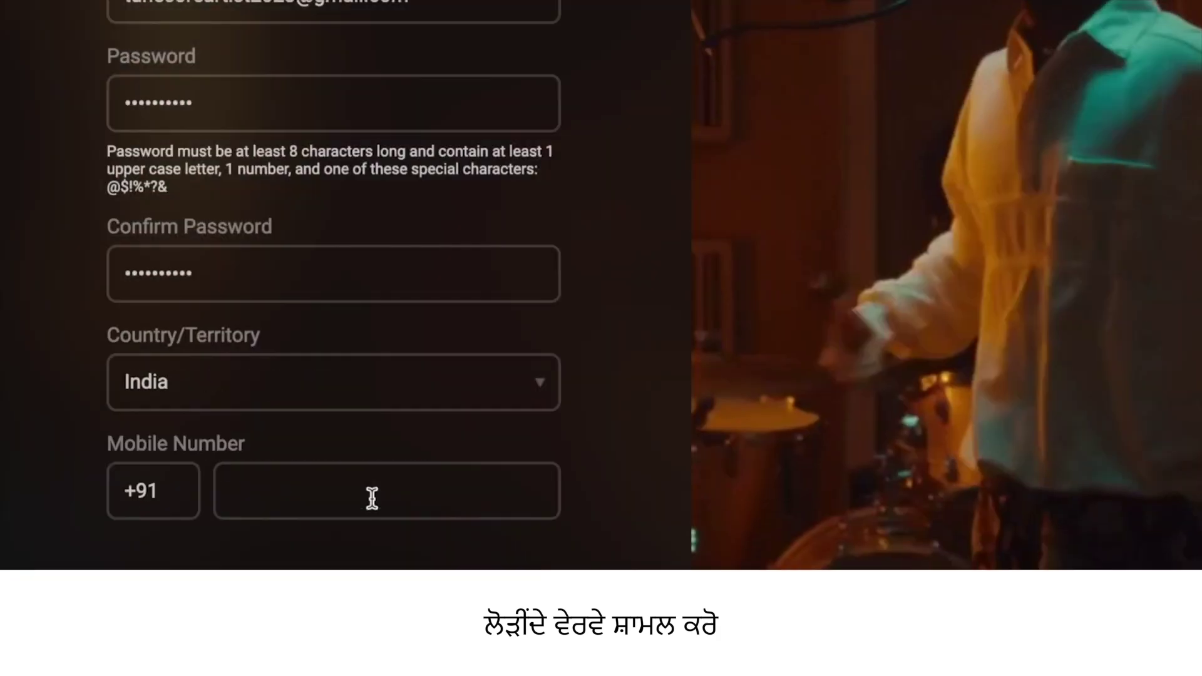
pyautogui.click(372, 497)
pyautogui.hotkey('ctrl', 'v')
pyautogui.write('98')
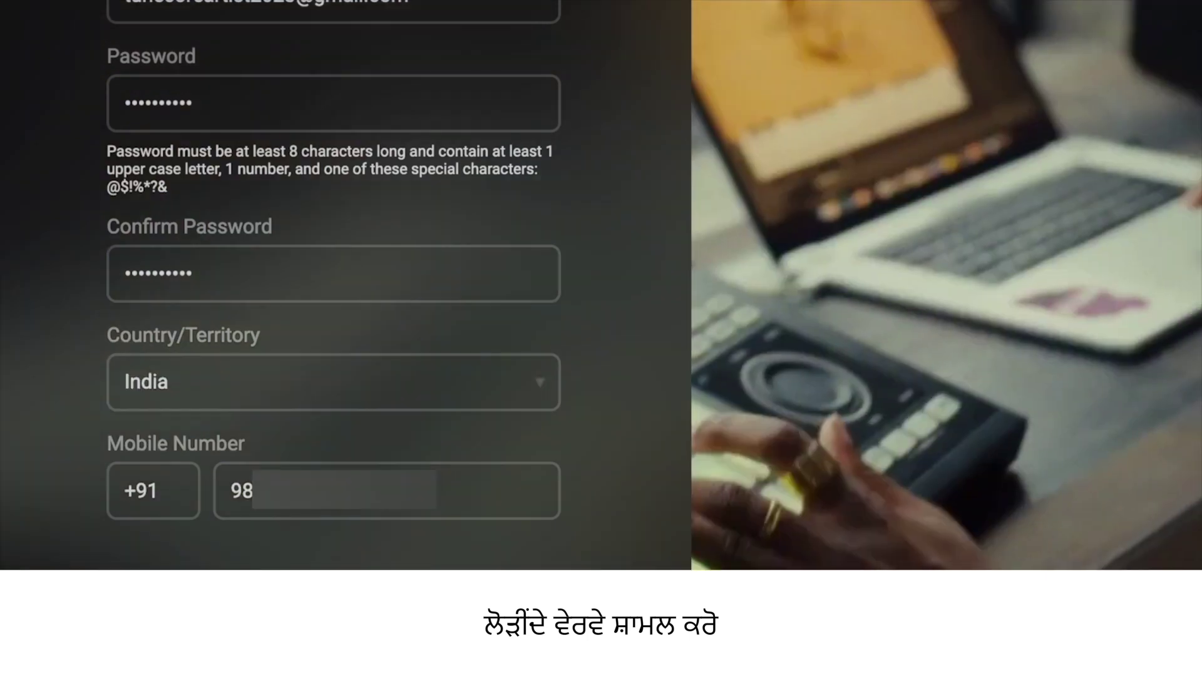
pyautogui.scroll(-1, 359, 286)
pyautogui.scroll(-2, 343, 285)
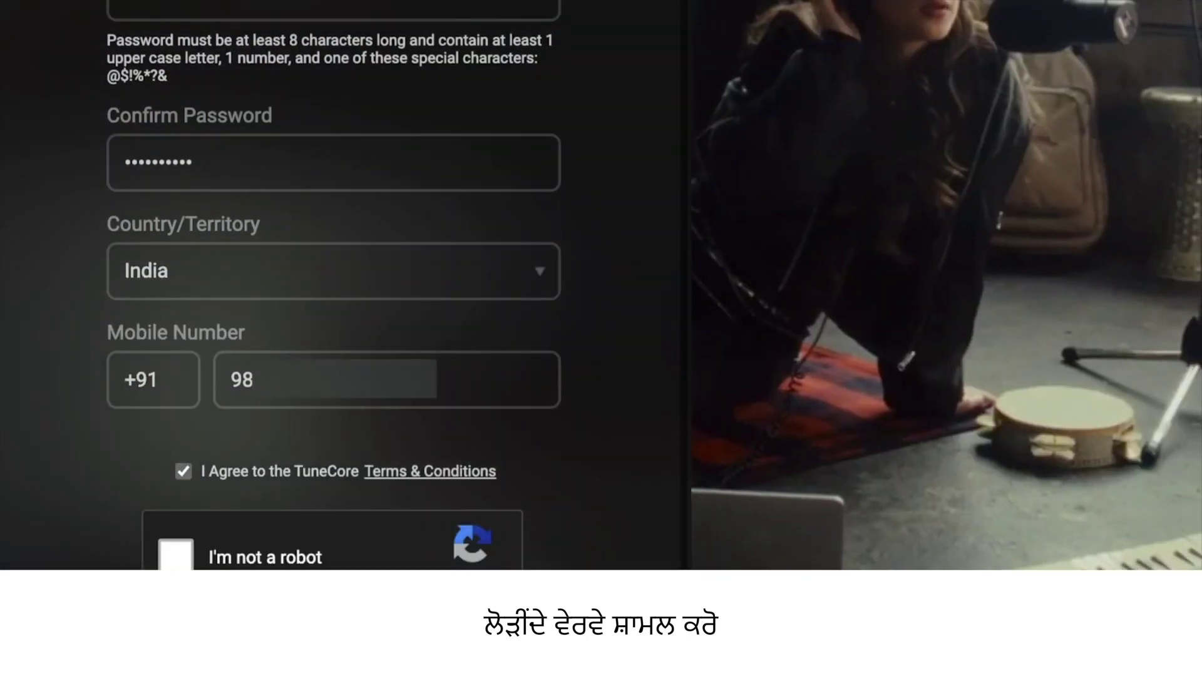
pyautogui.click(174, 559)
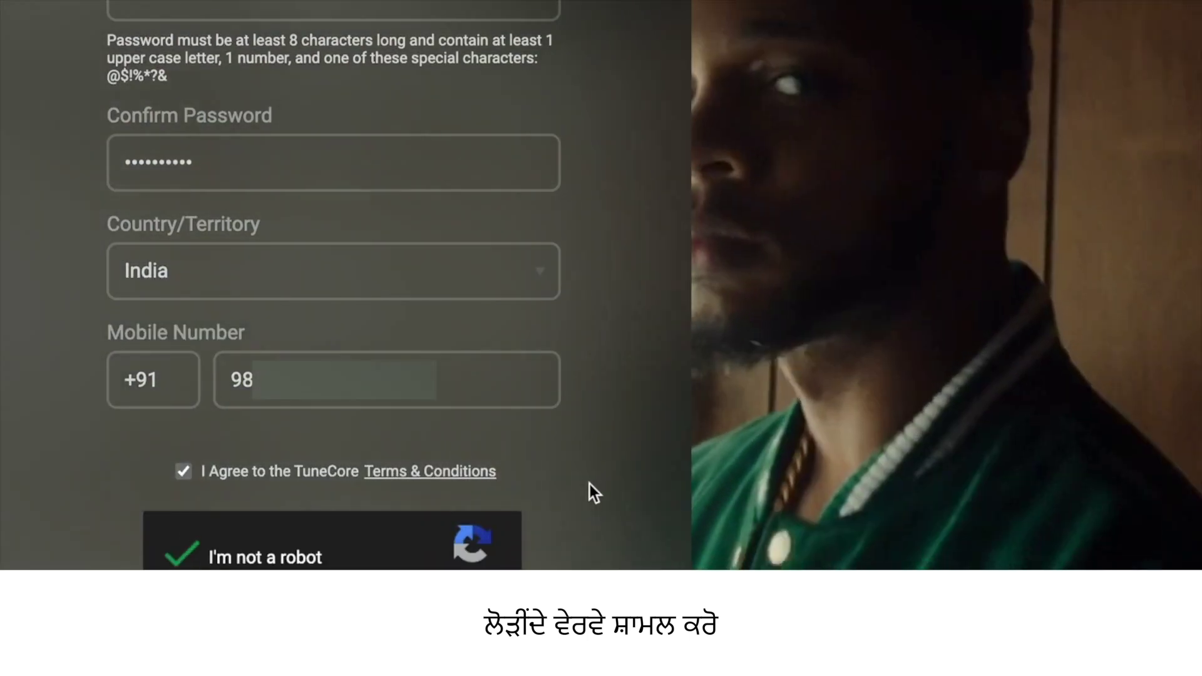
pyautogui.scroll(-1, 590, 483)
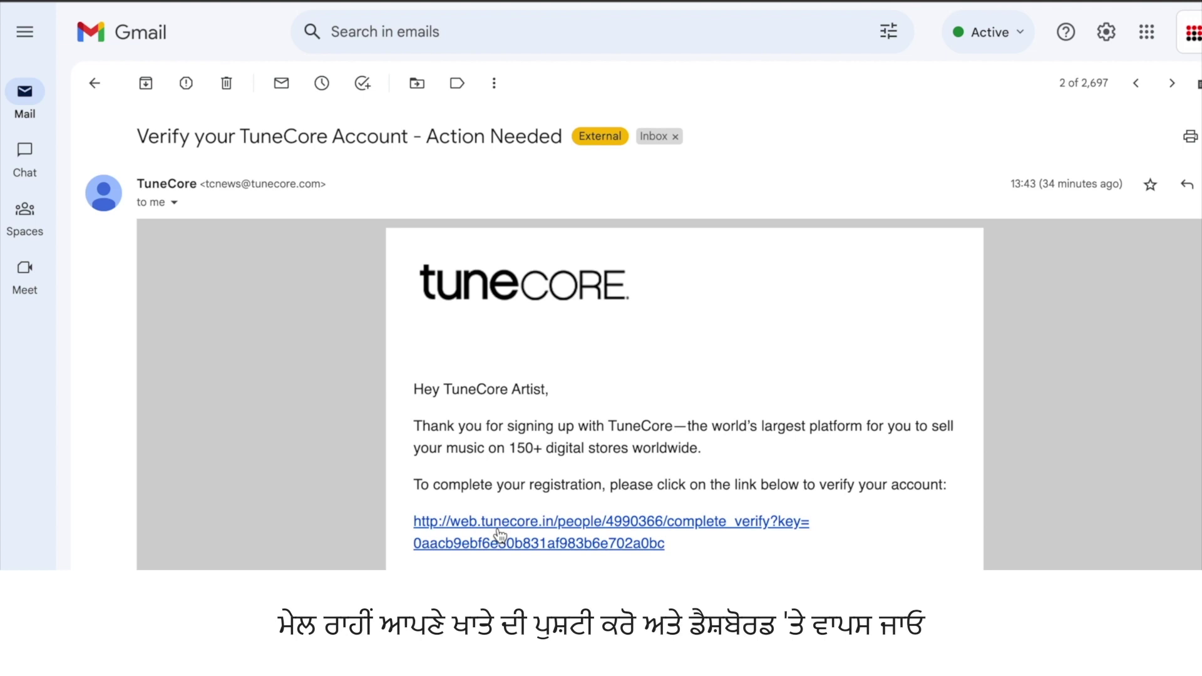
# Follow the link in the 'Verify your TuneCore Account' e-mail
pyautogui.click(499, 529)
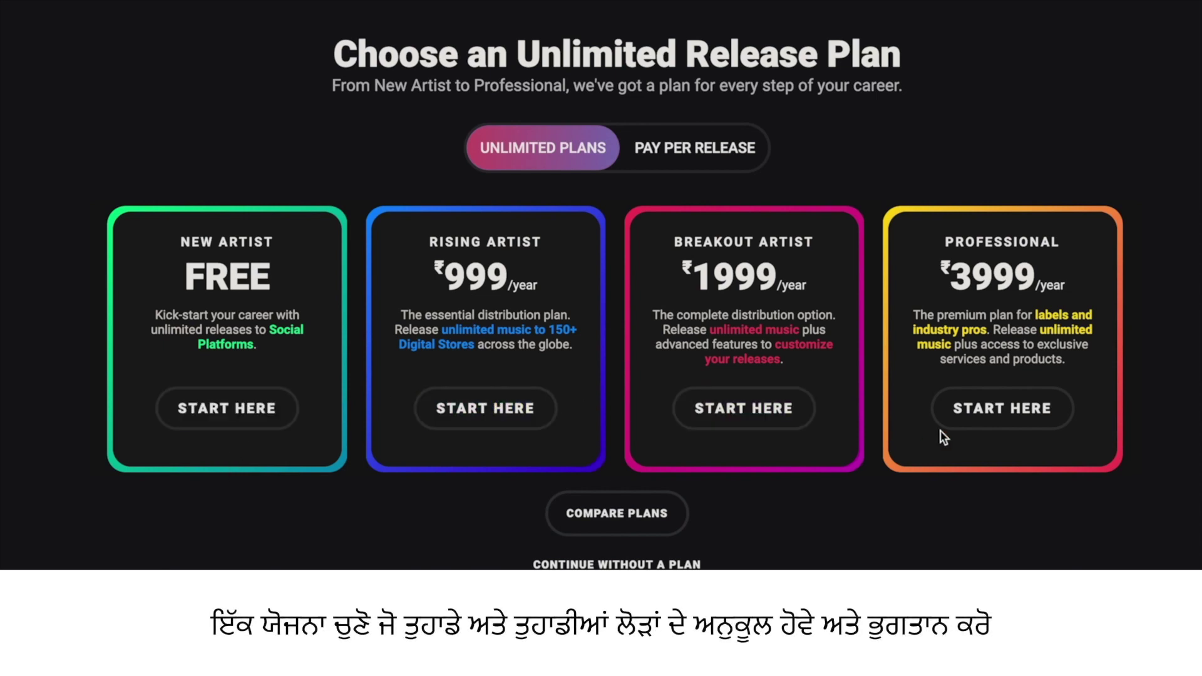
# Choose the ₹3999/year Professional plan and check out to the ₹3998.92 order confirmation
pyautogui.click(1002, 410)
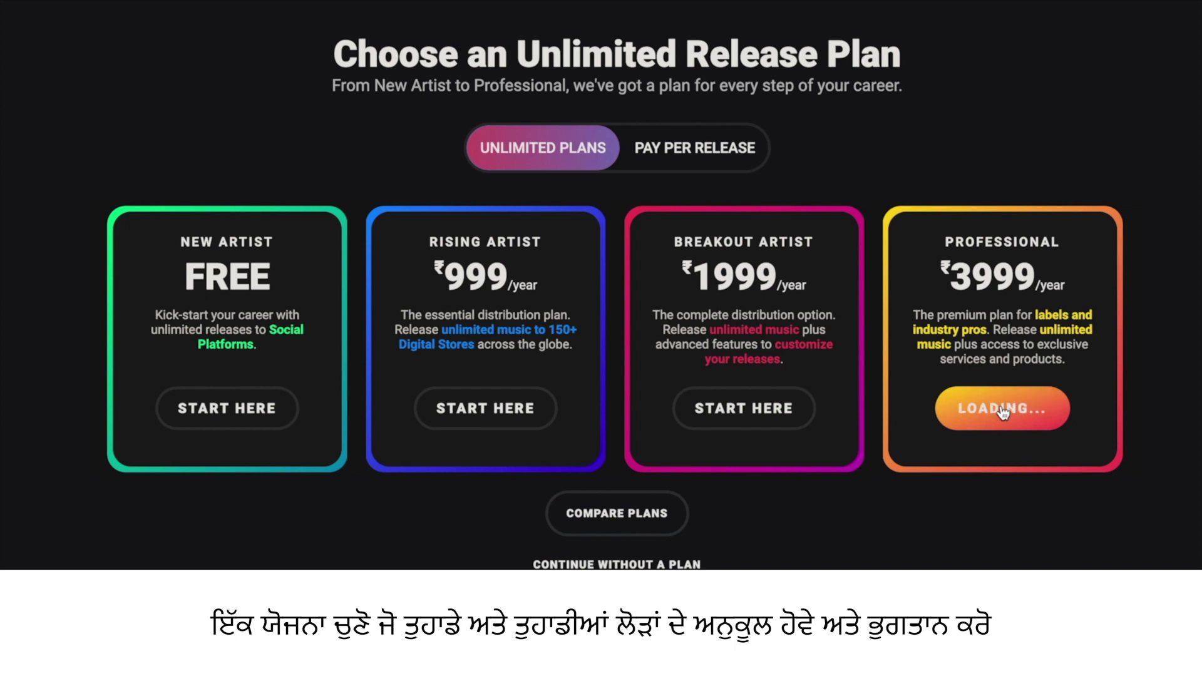
pyautogui.scroll(-3, 993, 505)
pyautogui.scroll(2, 963, 478)
pyautogui.click(775, 520)
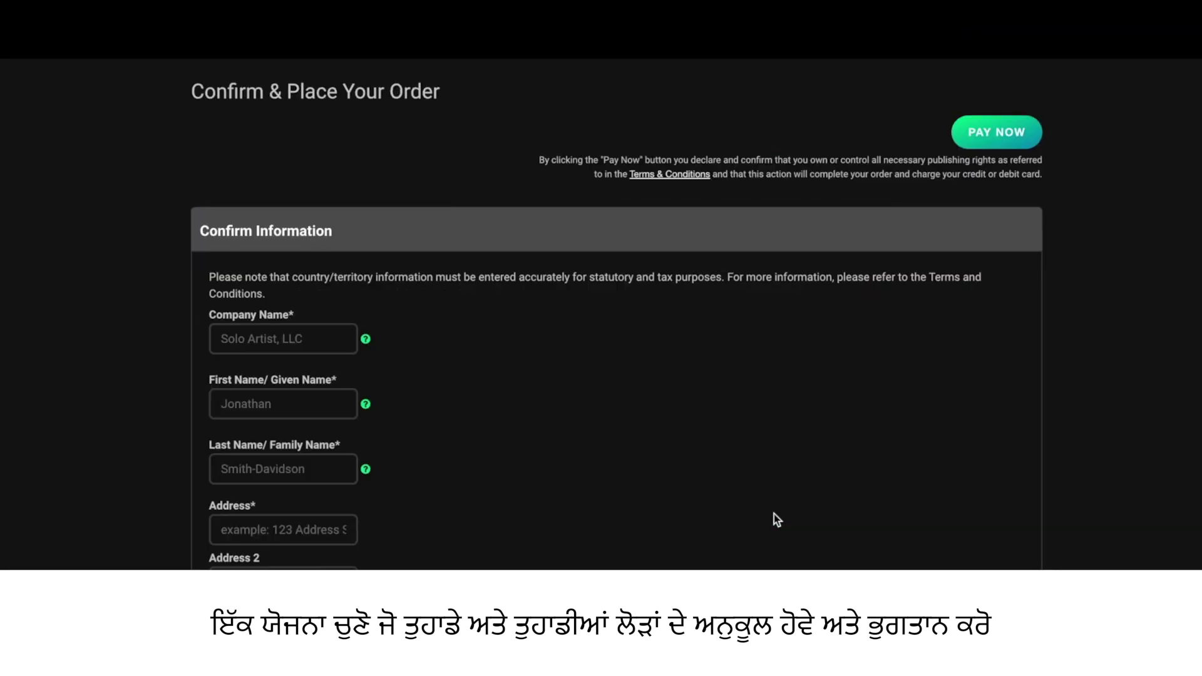
pyautogui.scroll(-3, 463, 385)
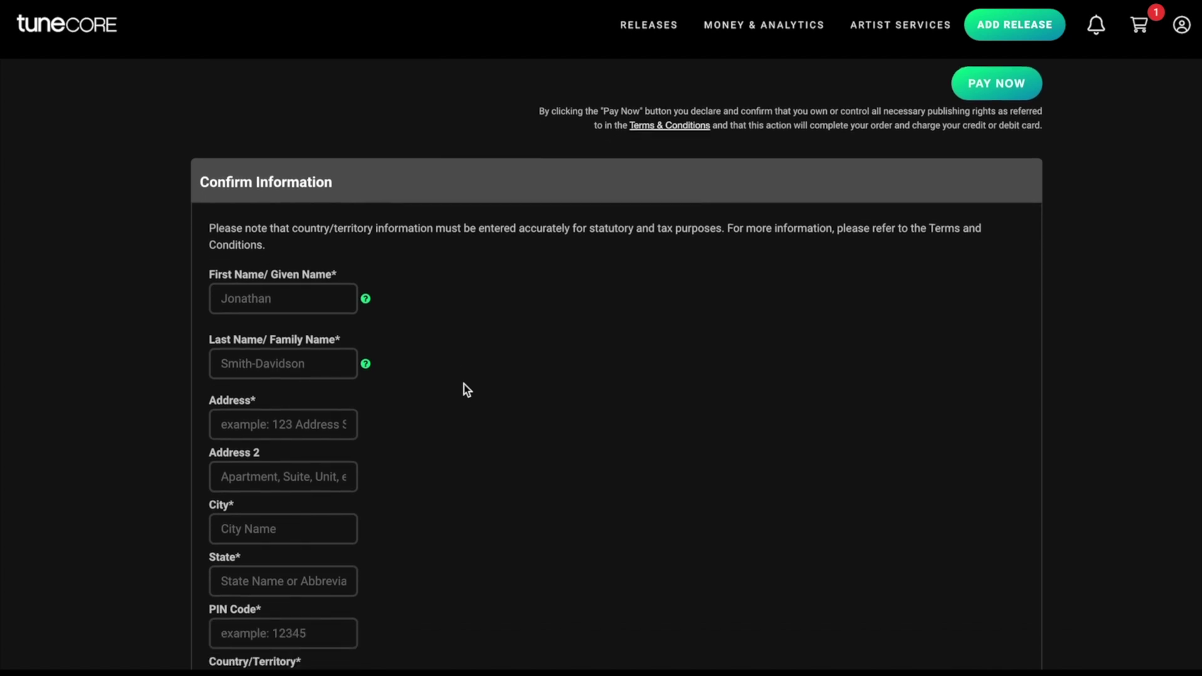
pyautogui.scroll(-4, 463, 384)
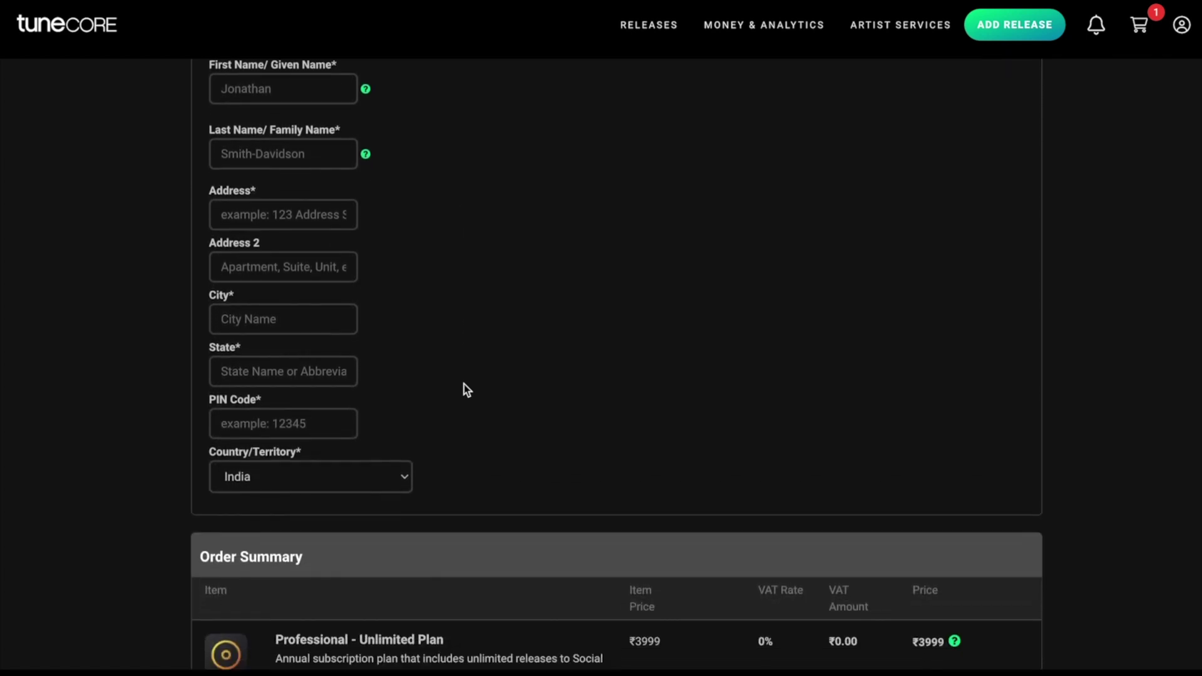
pyautogui.scroll(-3, 692, 451)
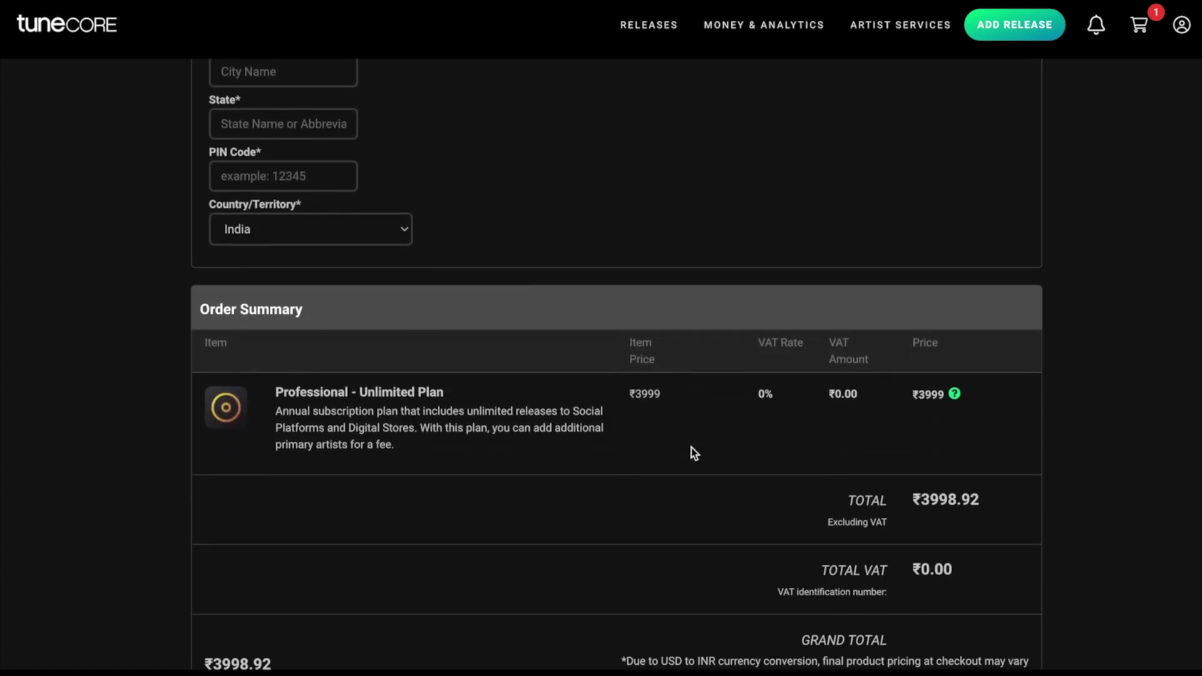
pyautogui.scroll(-2, 691, 448)
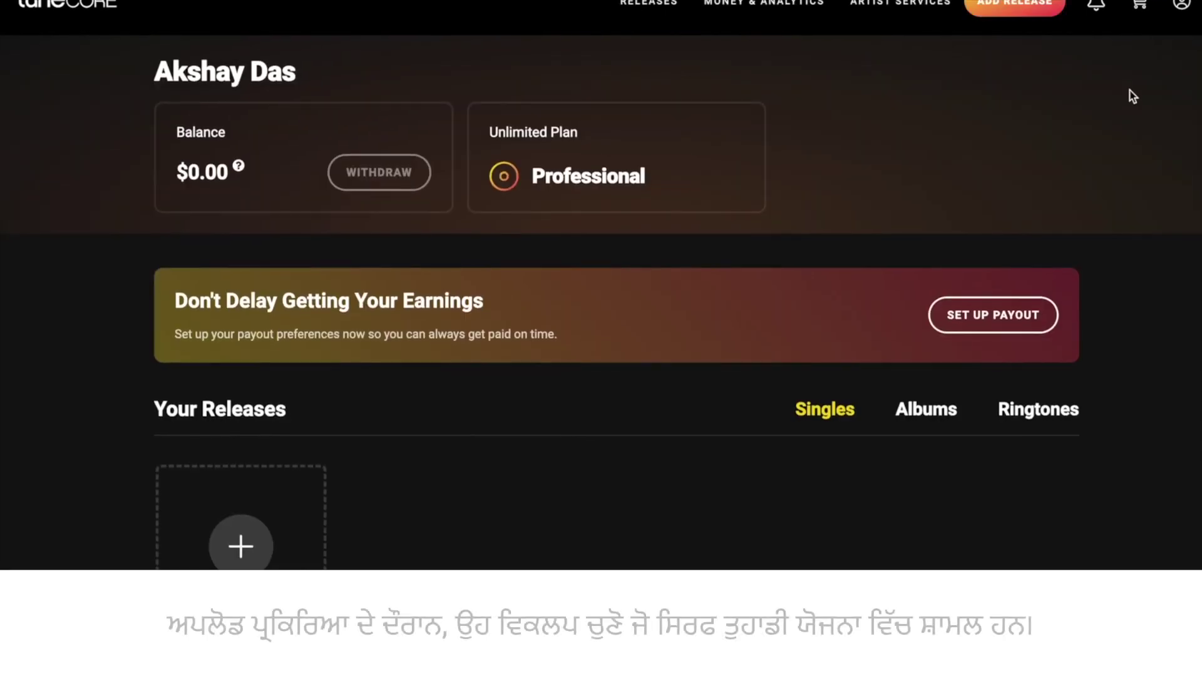
# Add a new release under Your Releases and choose SINGLE as its type
pyautogui.click(1027, 31)
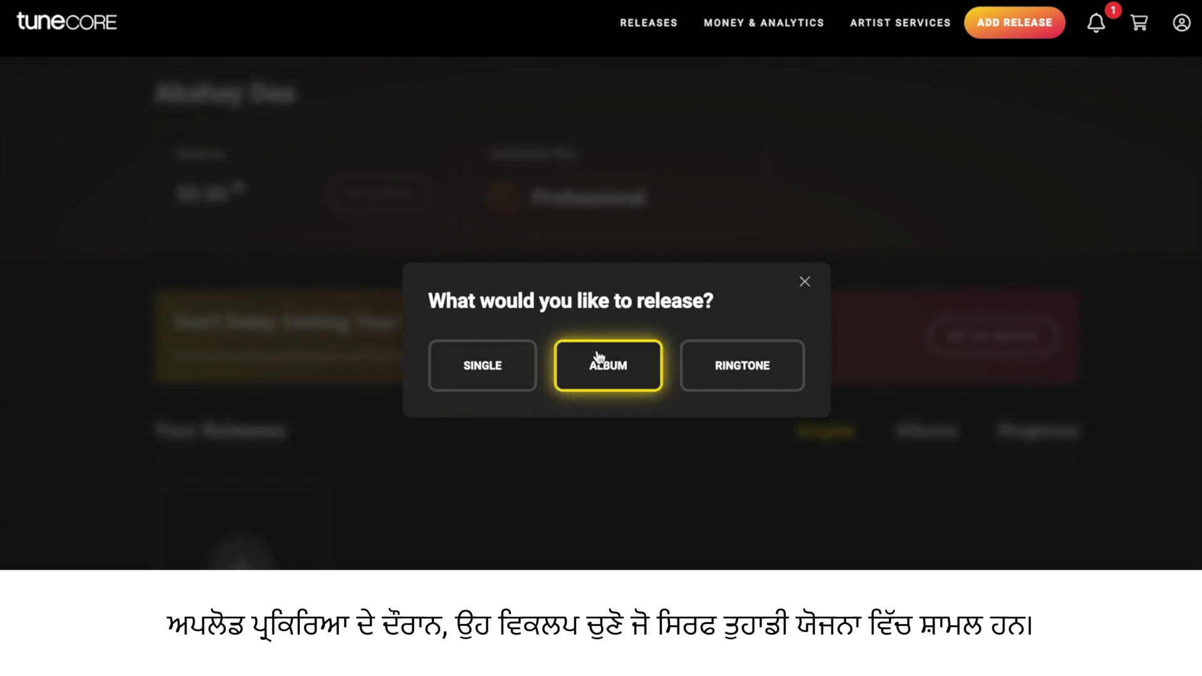
pyautogui.click(519, 371)
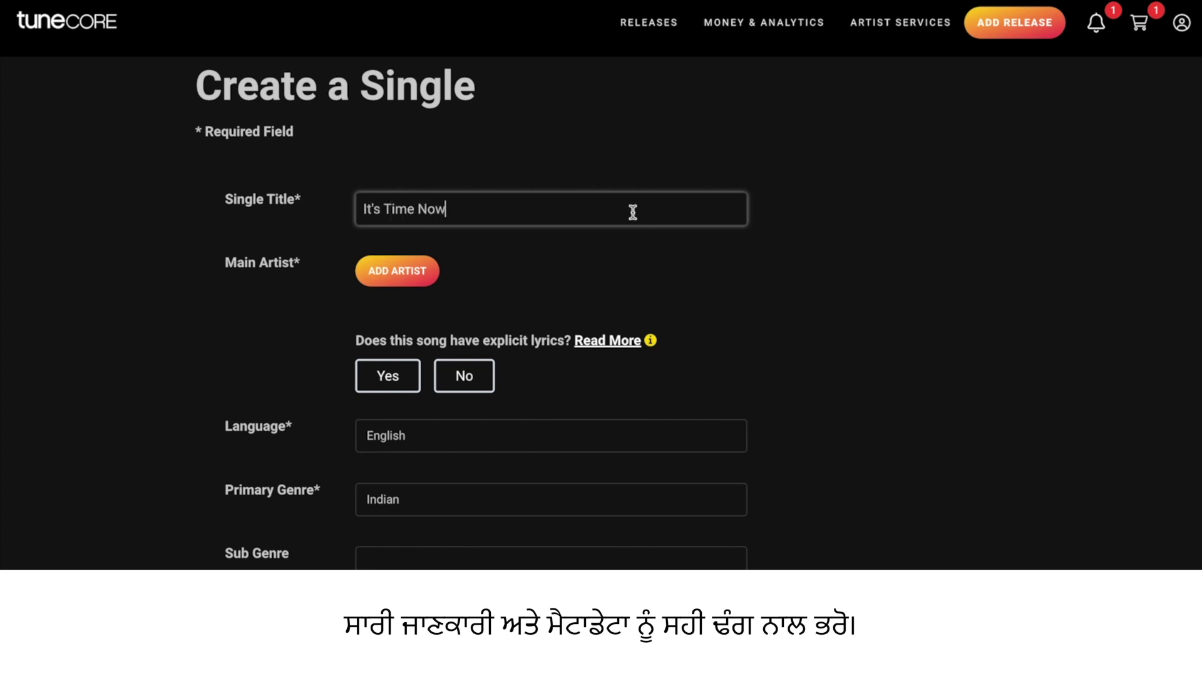
# Add the main artist and request new Spotify and Apple Music artist pages
pyautogui.click(398, 274)
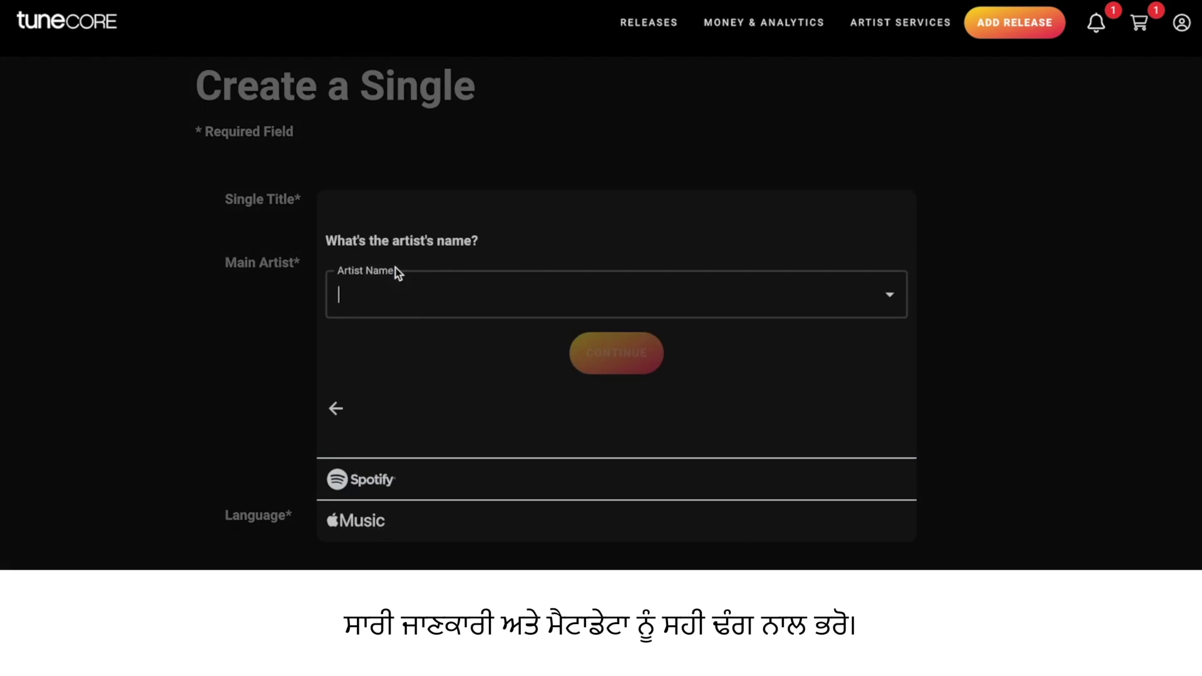
pyautogui.write('Aks')
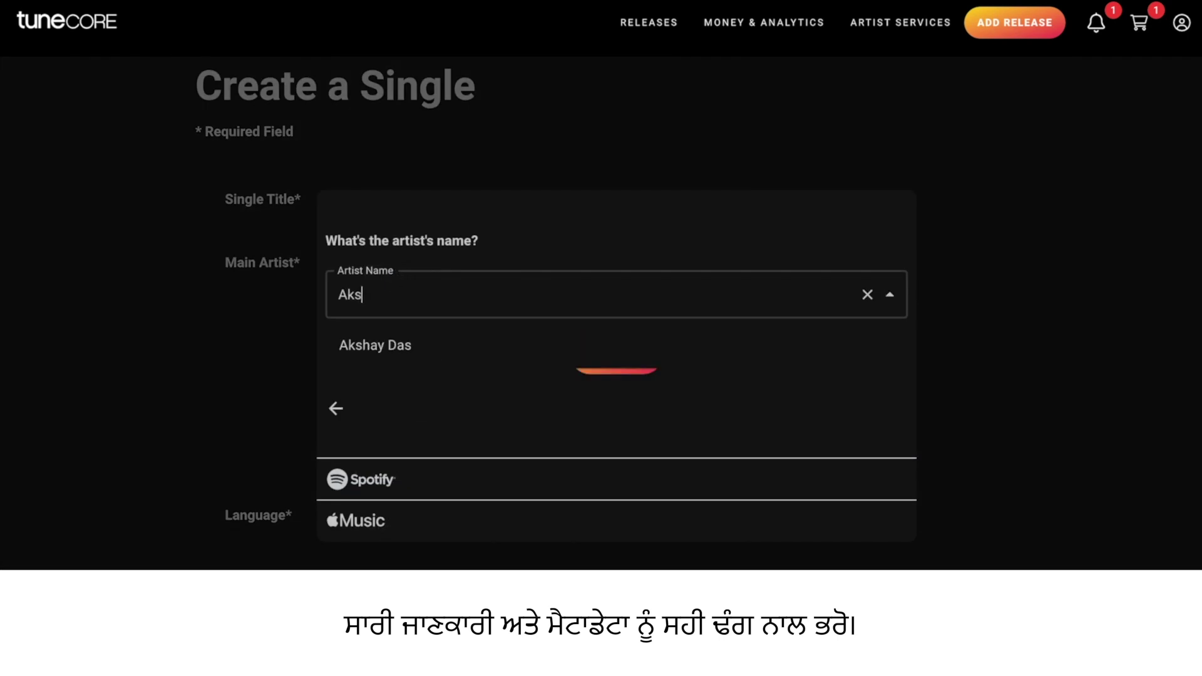
pyautogui.click(415, 348)
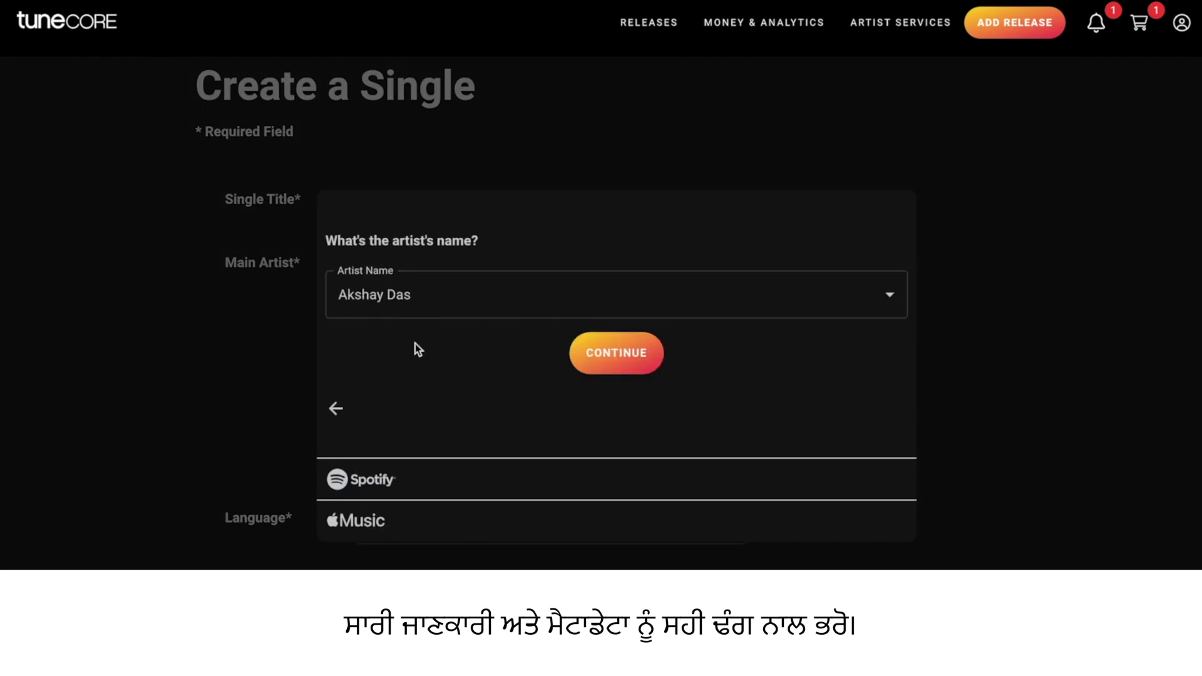
pyautogui.click(598, 369)
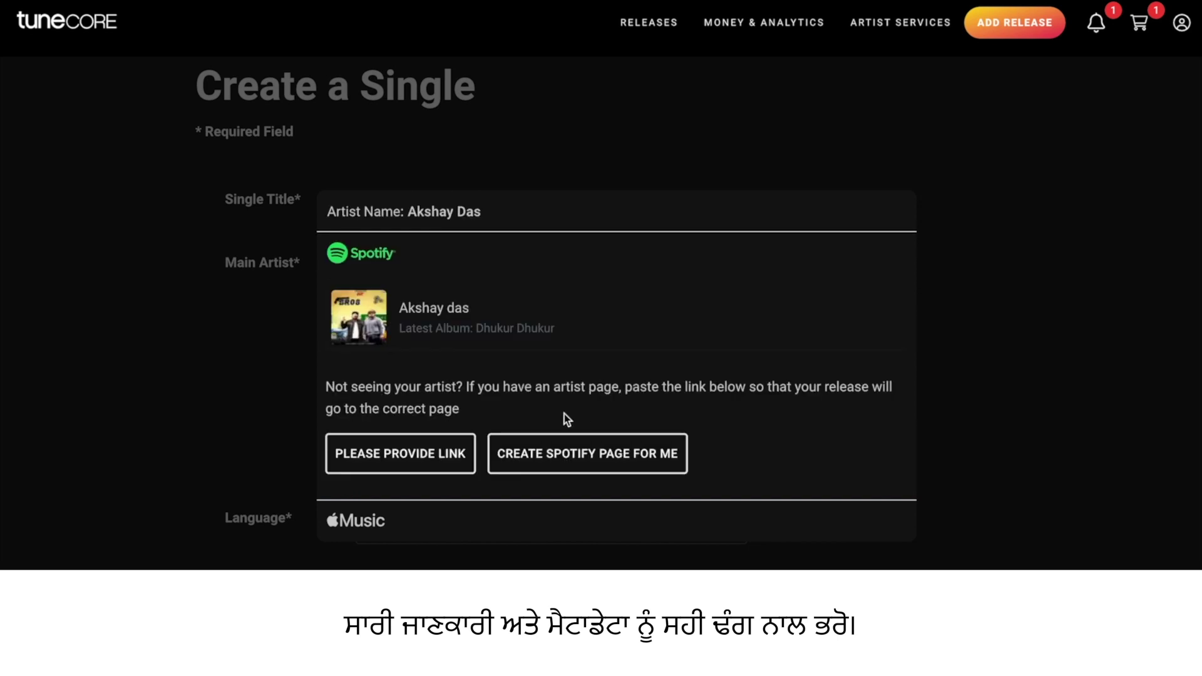
pyautogui.scroll(-1, 445, 378)
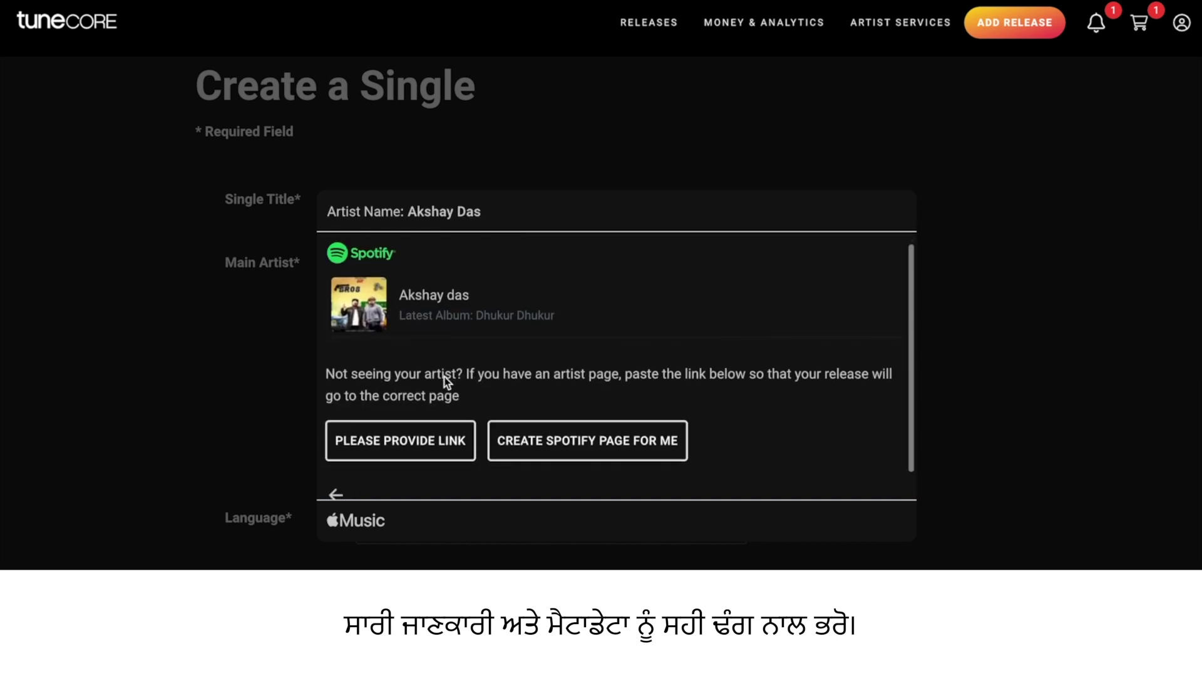
pyautogui.click(557, 443)
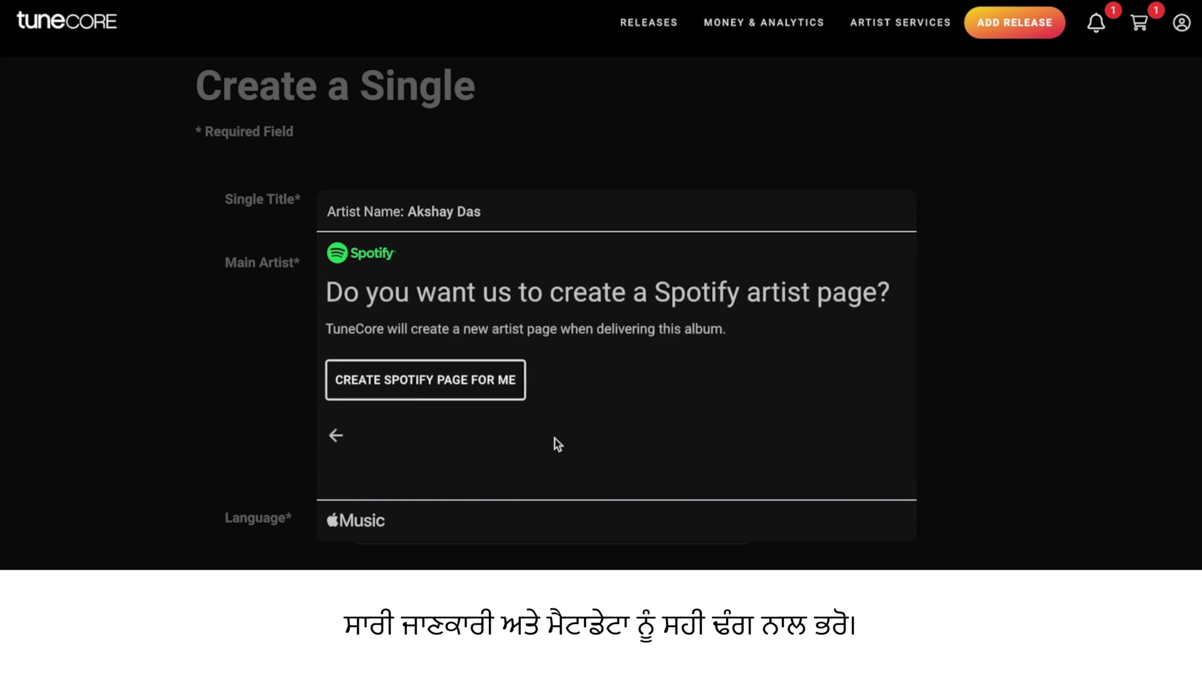
pyautogui.click(471, 391)
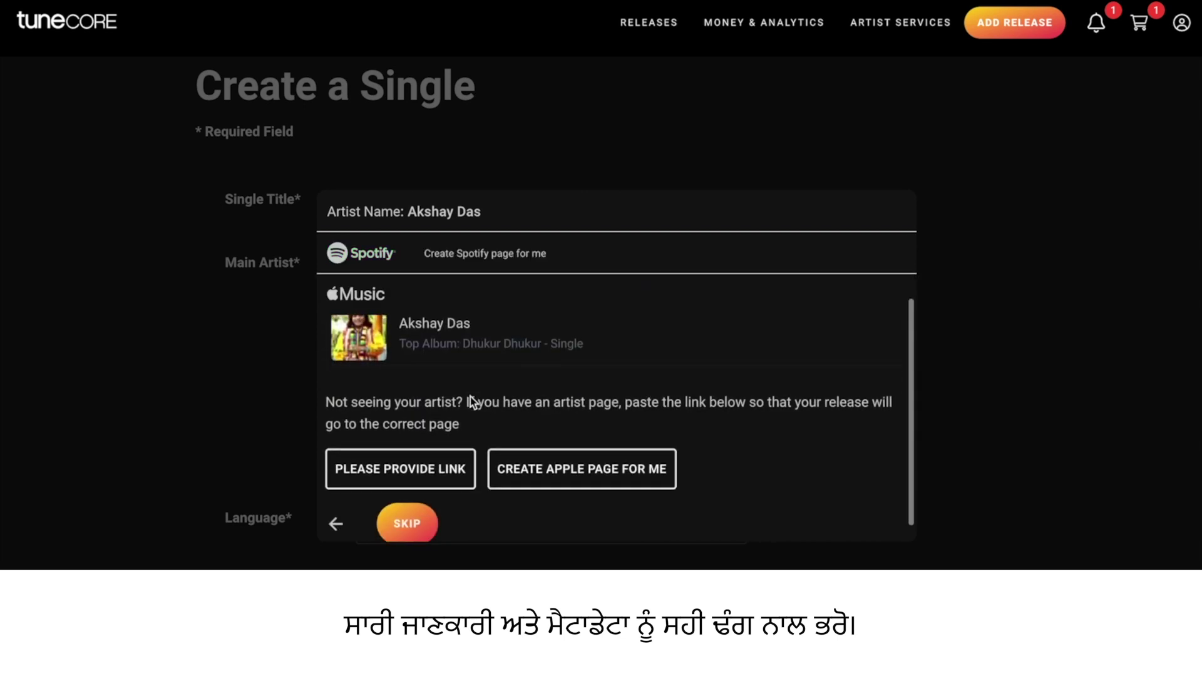
pyautogui.click(517, 449)
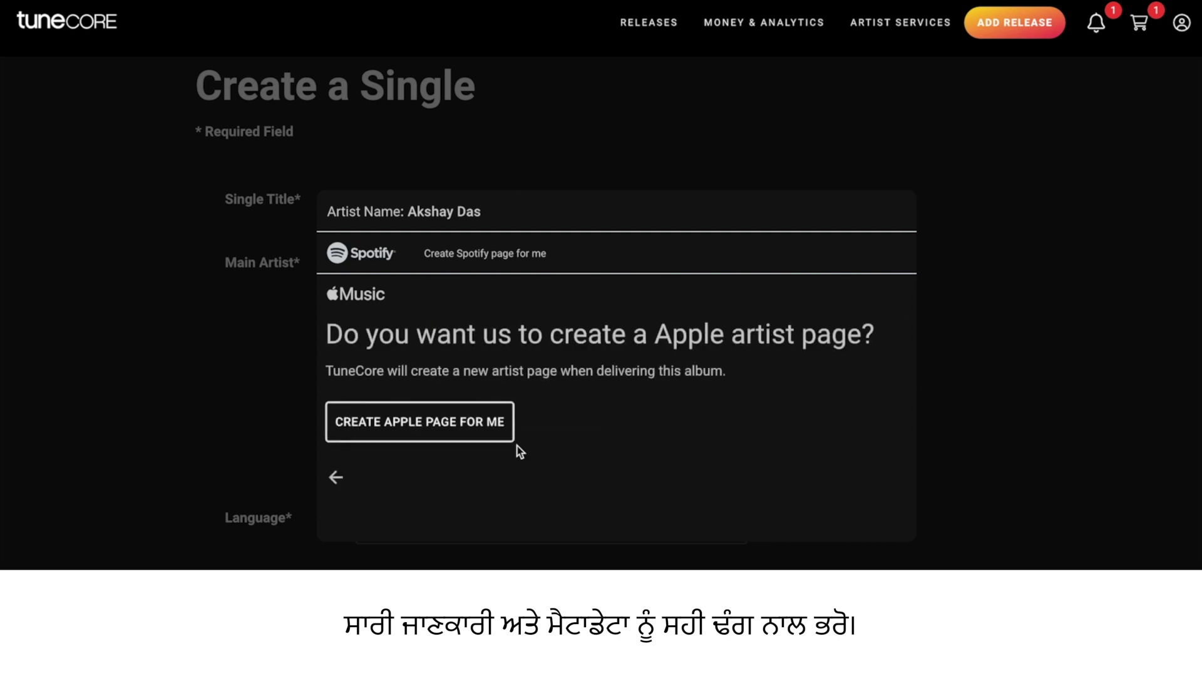
pyautogui.click(472, 432)
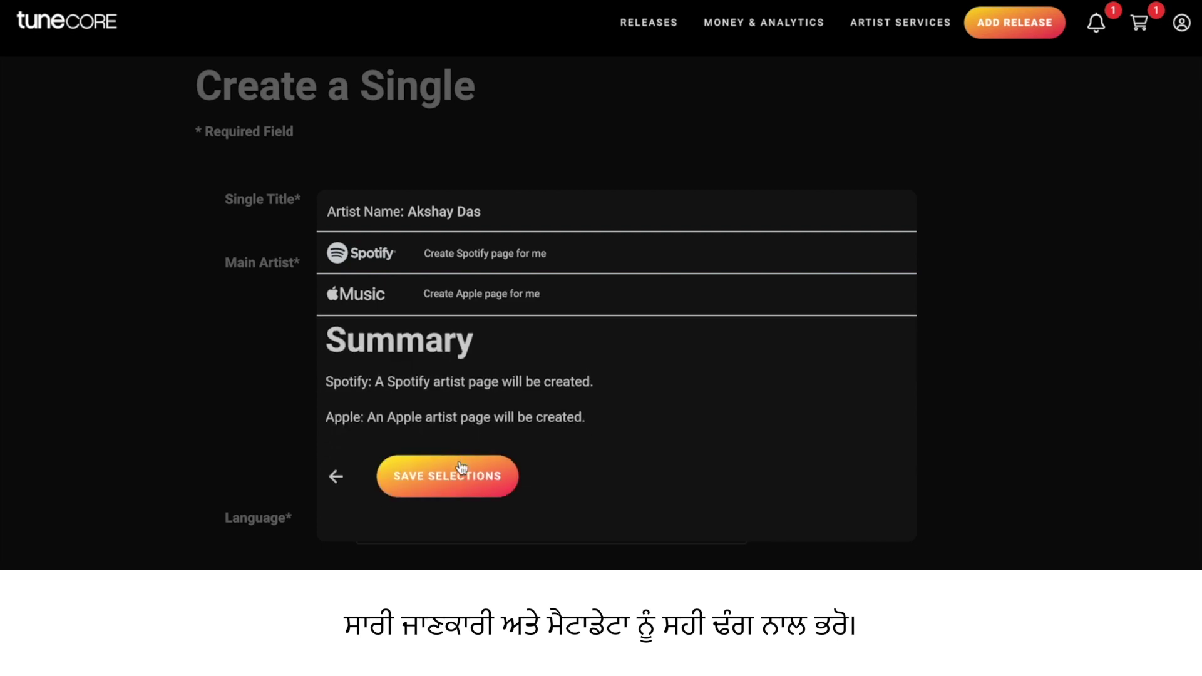
pyautogui.click(462, 473)
# Mark the song as non-explicit, with no explicit version
pyautogui.moveTo(679, 431)
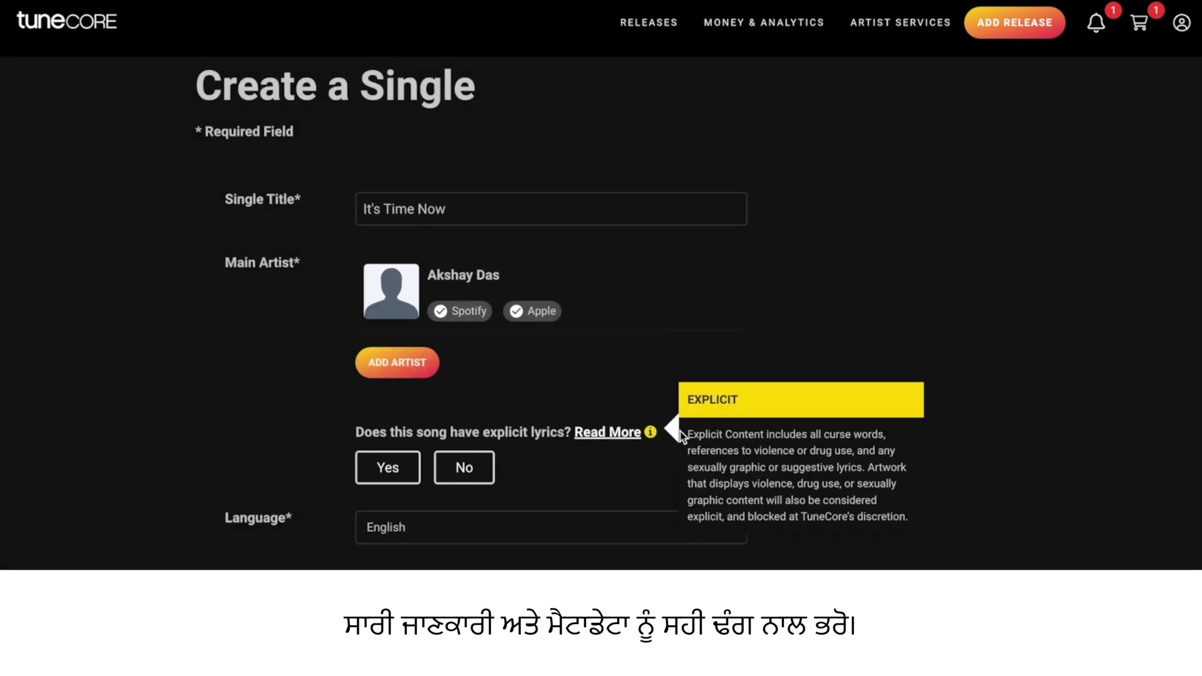
pyautogui.scroll(-1, 713, 434)
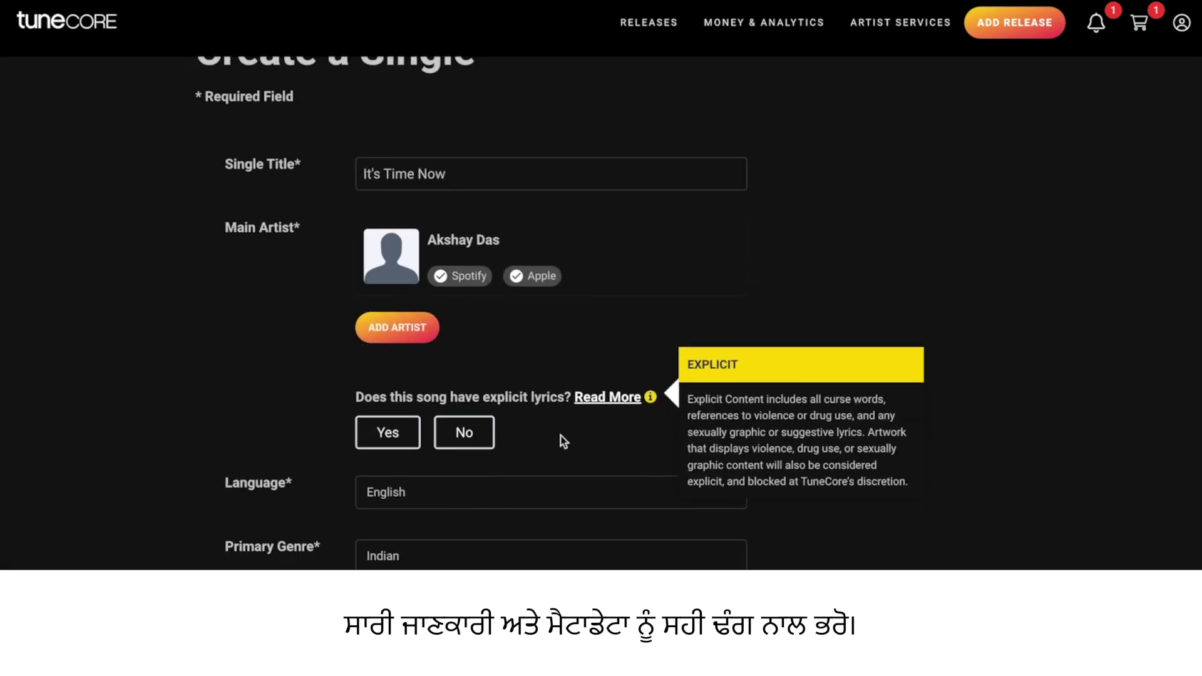
pyautogui.scroll(-1, 563, 441)
pyautogui.click(485, 425)
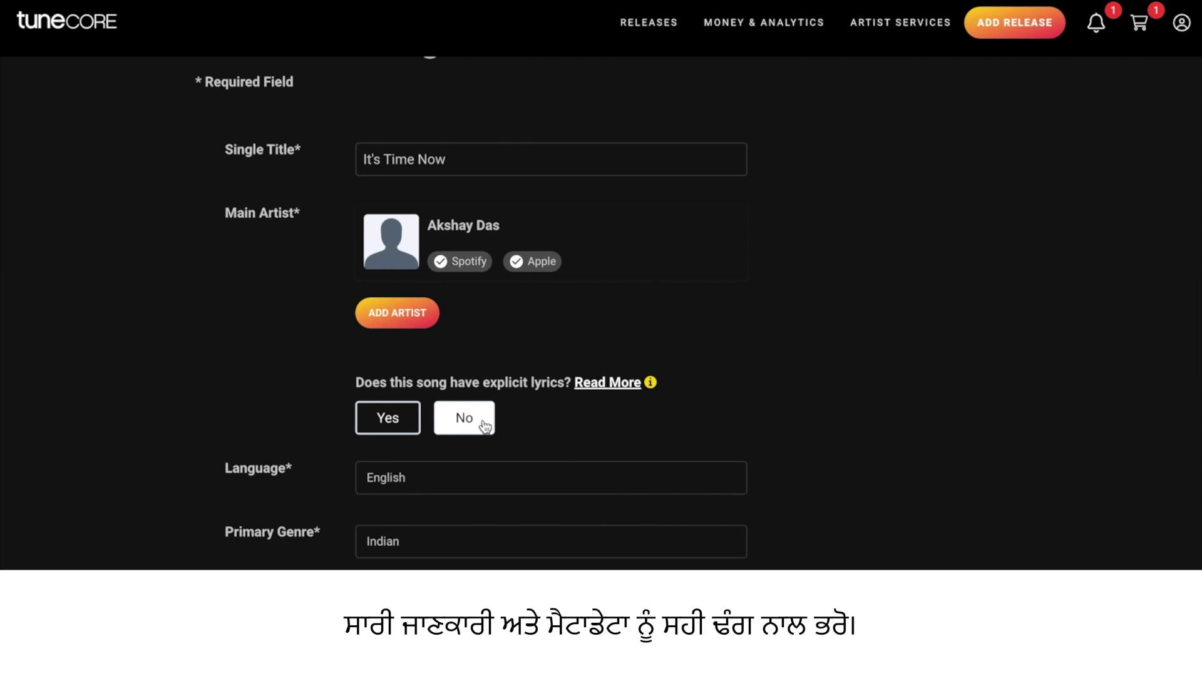
pyautogui.scroll(-2, 532, 469)
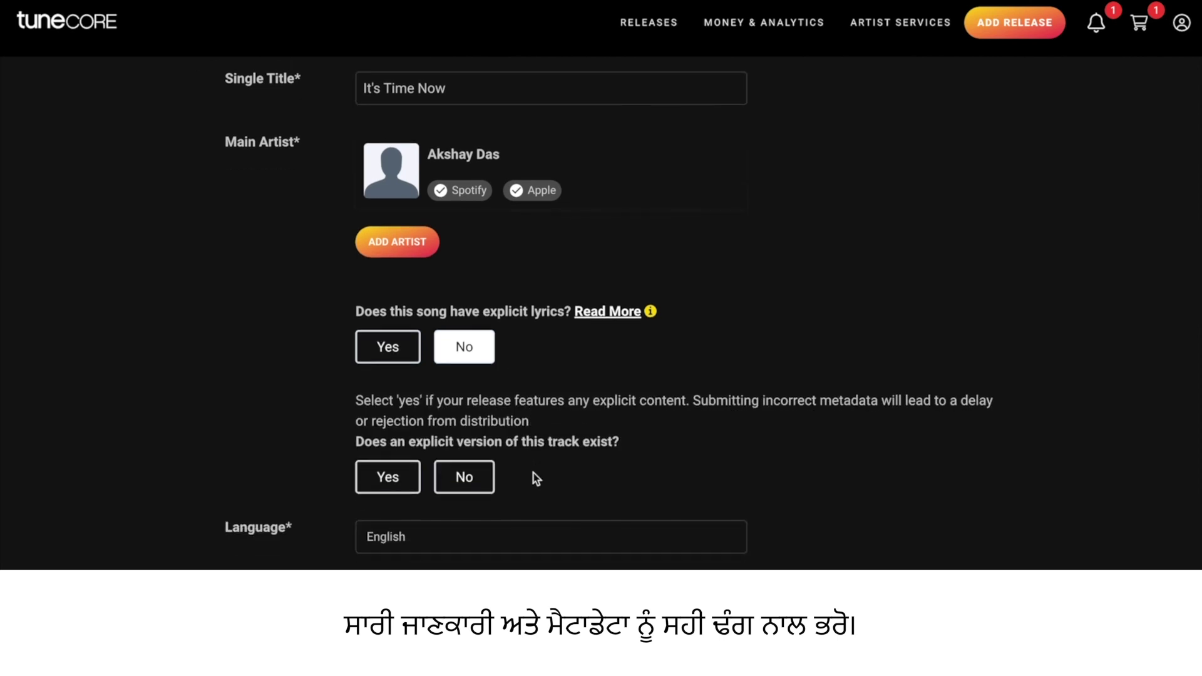
pyautogui.click(474, 478)
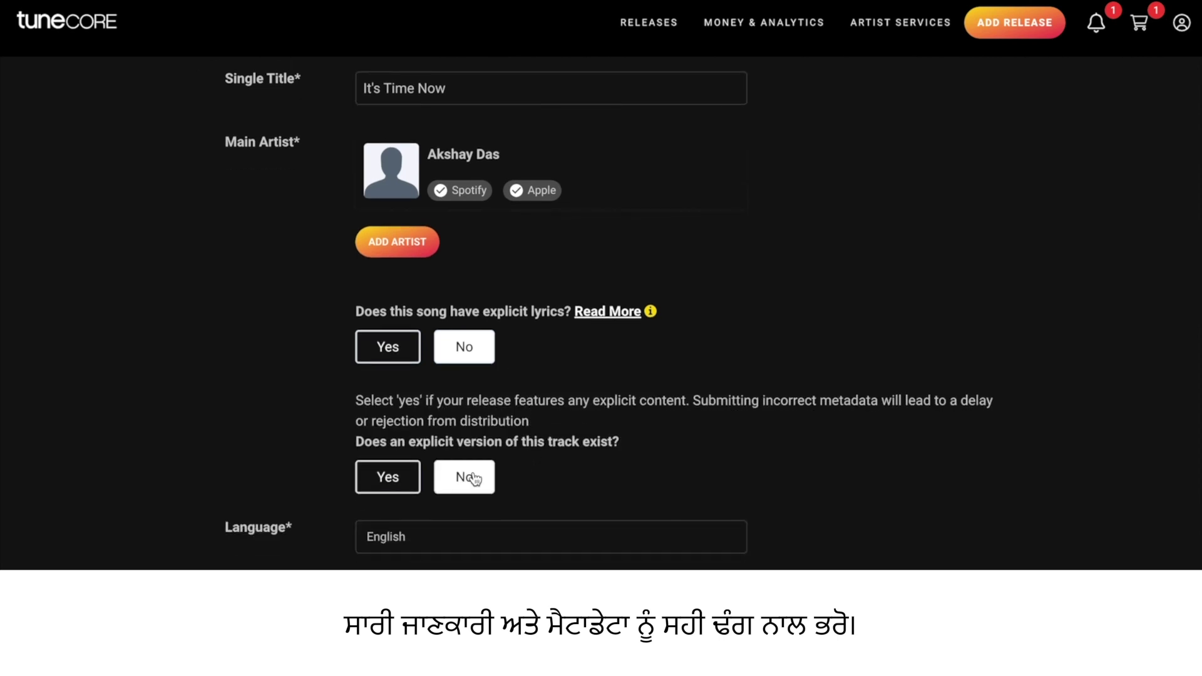
pyautogui.scroll(-5, 574, 485)
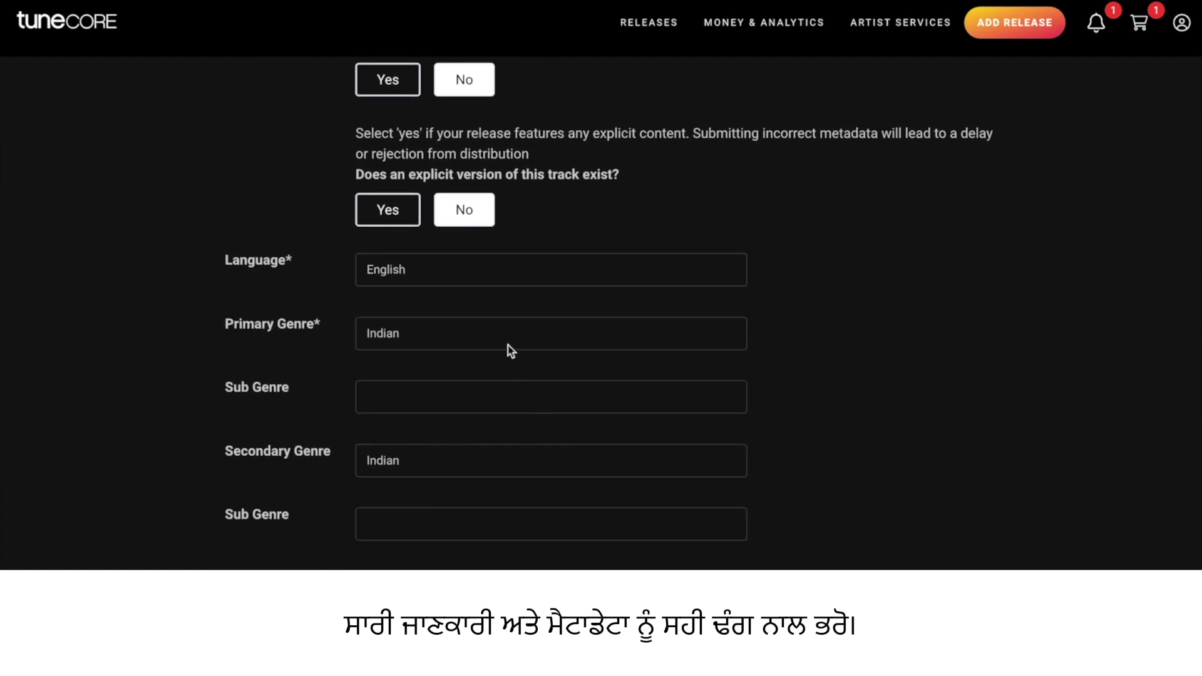
# Set the primary genre to Pop and the secondary genre to R&B/Soul
pyautogui.click(508, 345)
pyautogui.click(423, 491)
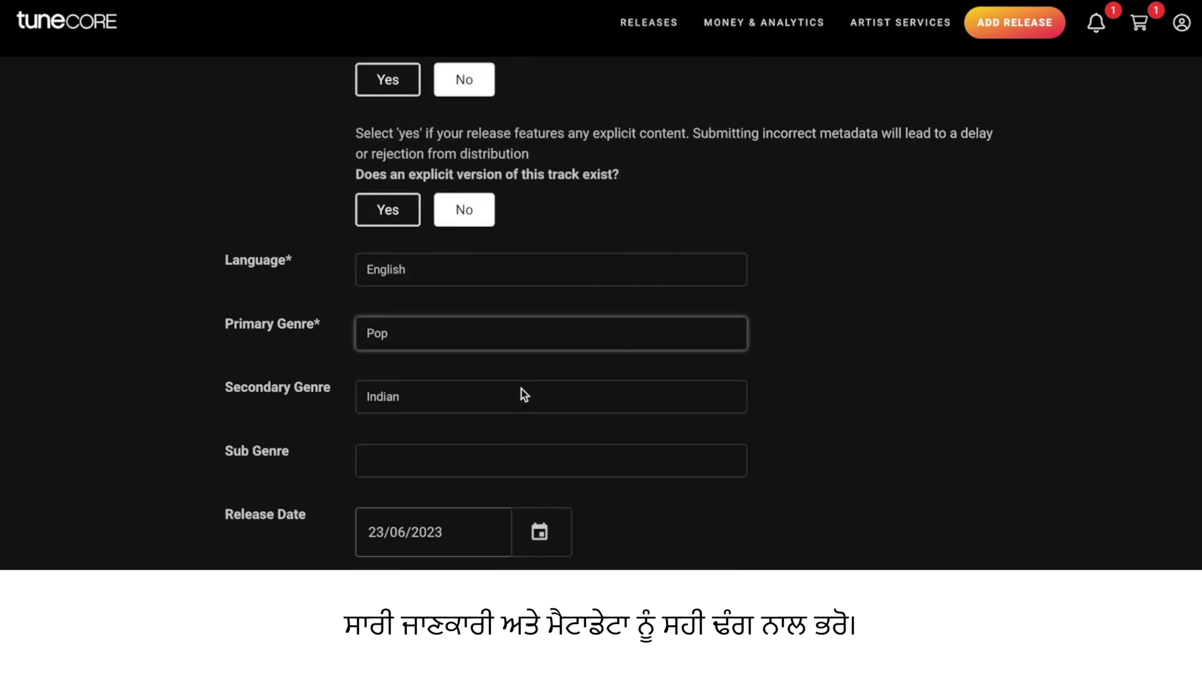
pyautogui.click(524, 395)
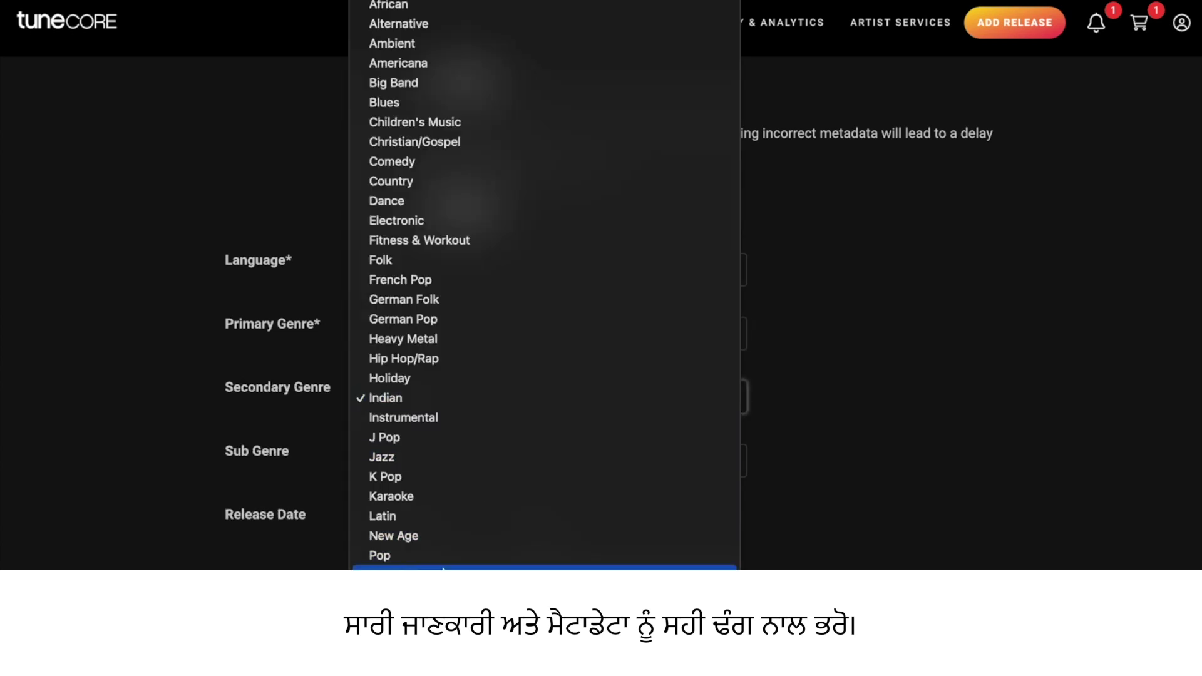
pyautogui.click(452, 560)
pyautogui.scroll(-2, 675, 472)
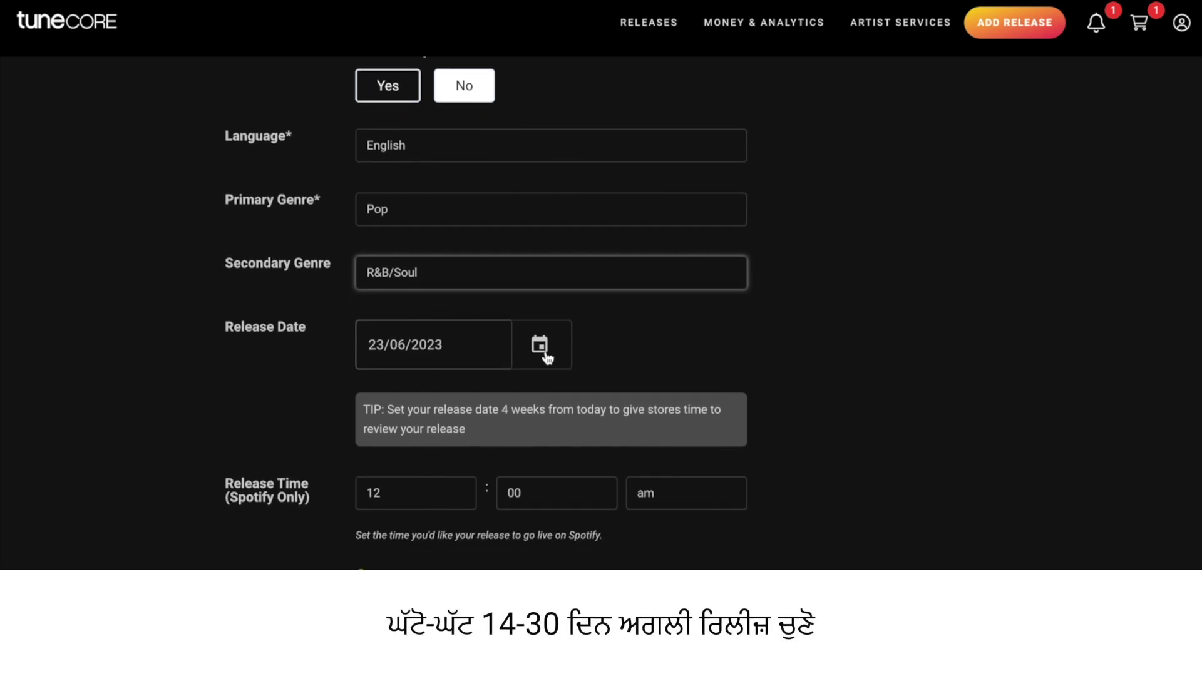
# Pick 30 July 2023 as the release date in the calendar
pyautogui.click(544, 352)
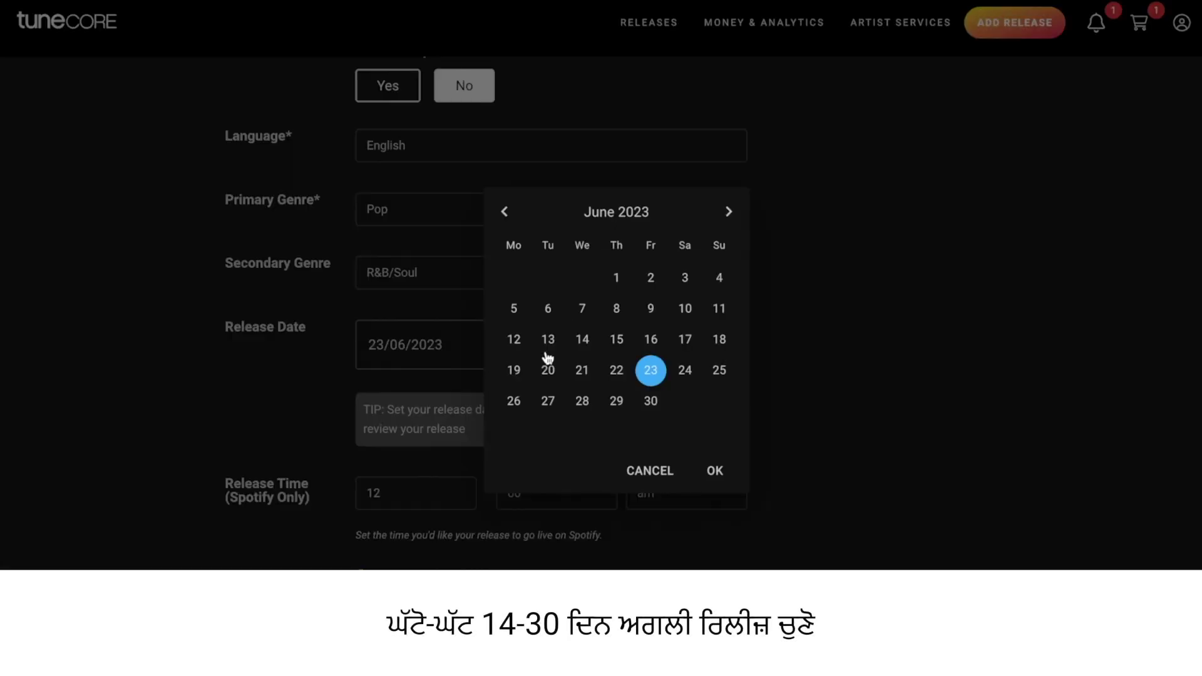
pyautogui.click(729, 212)
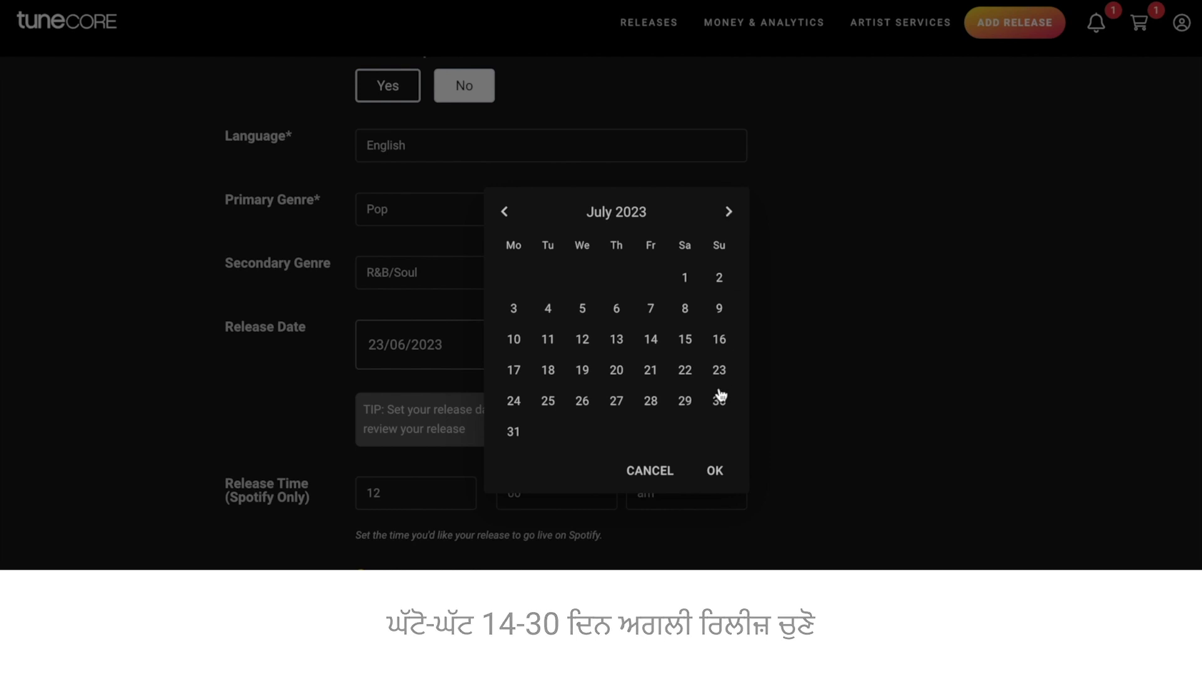
pyautogui.click(719, 401)
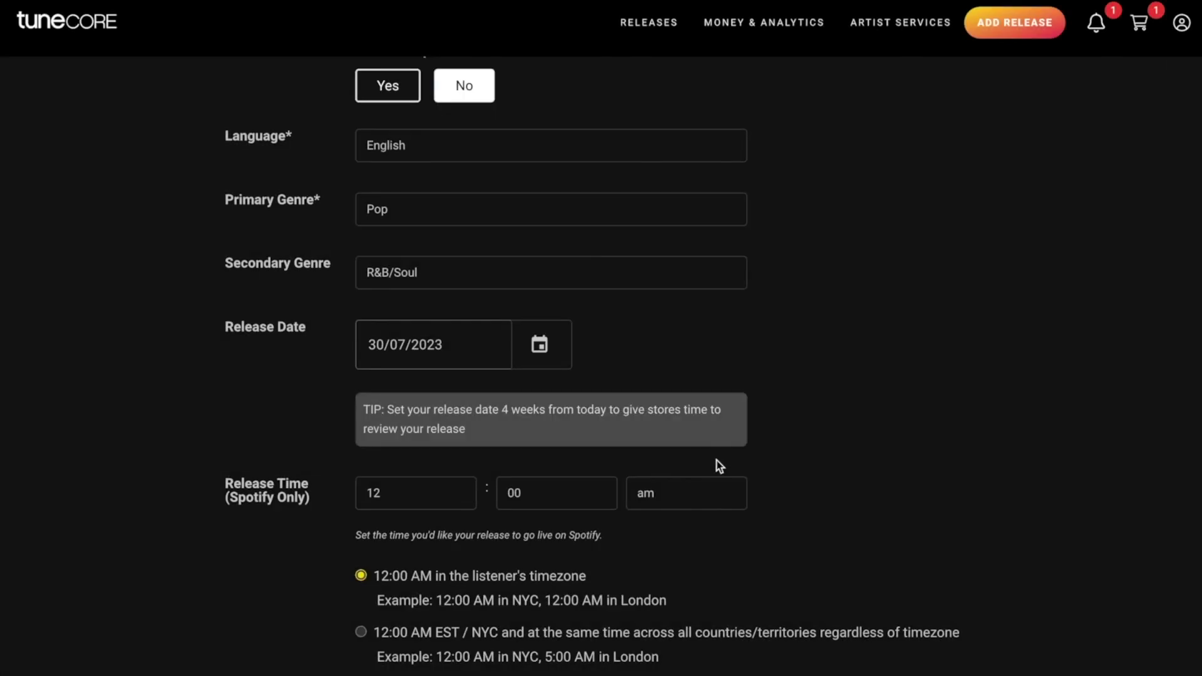
pyautogui.scroll(-5, 761, 429)
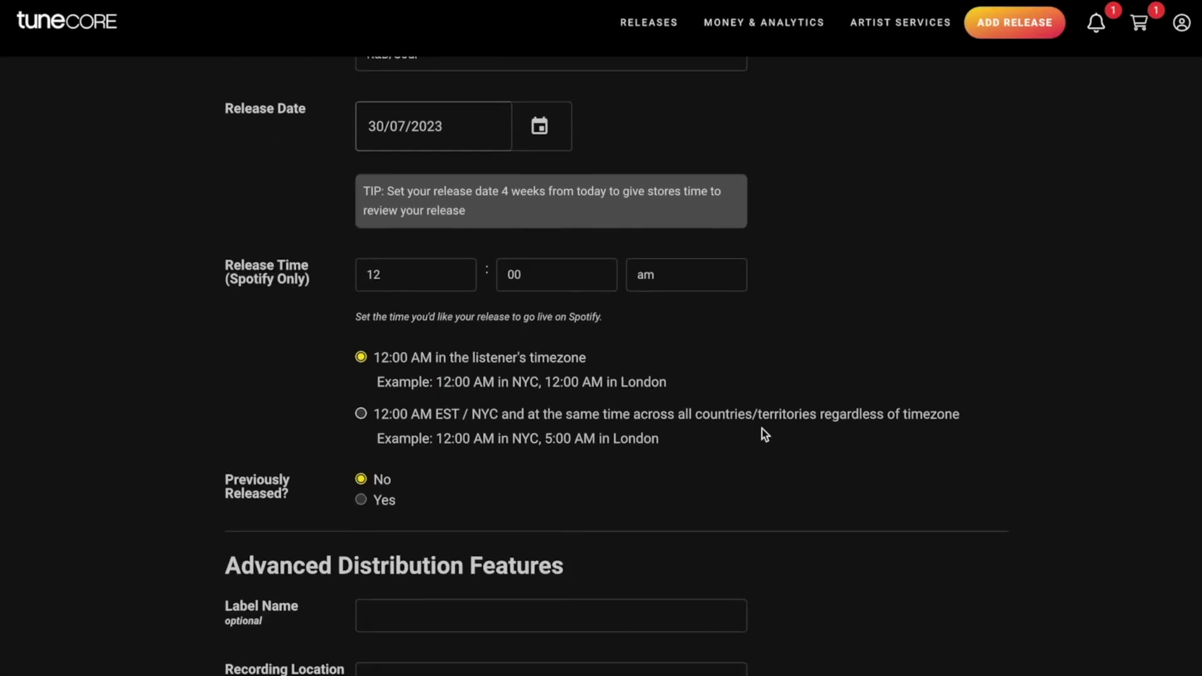
pyautogui.scroll(-3, 761, 430)
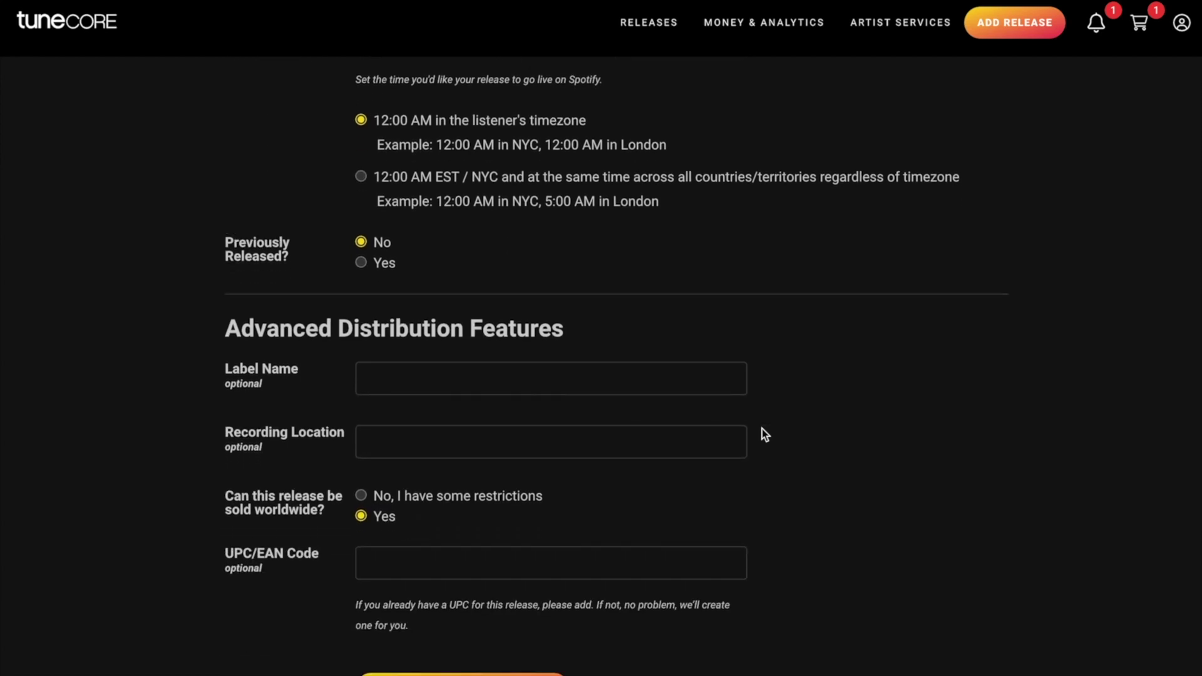
# Enter label Sky Music Records and recording location Mumbai, then save the release and add songs
pyautogui.click(639, 377)
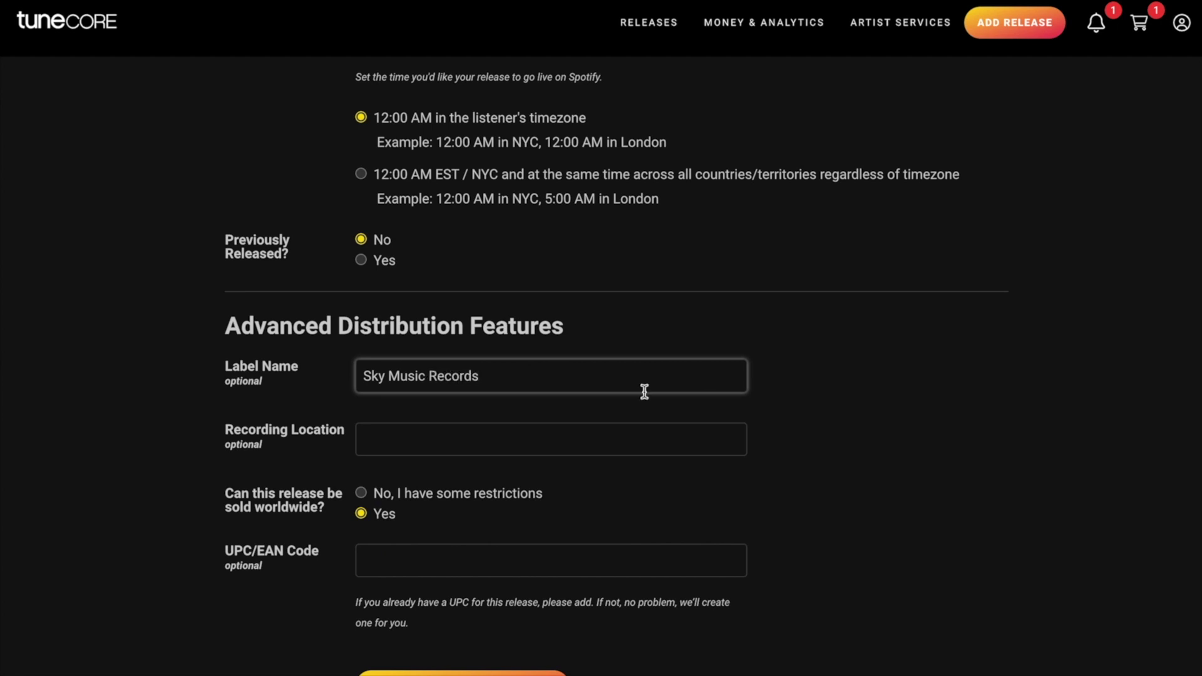
pyautogui.click(644, 428)
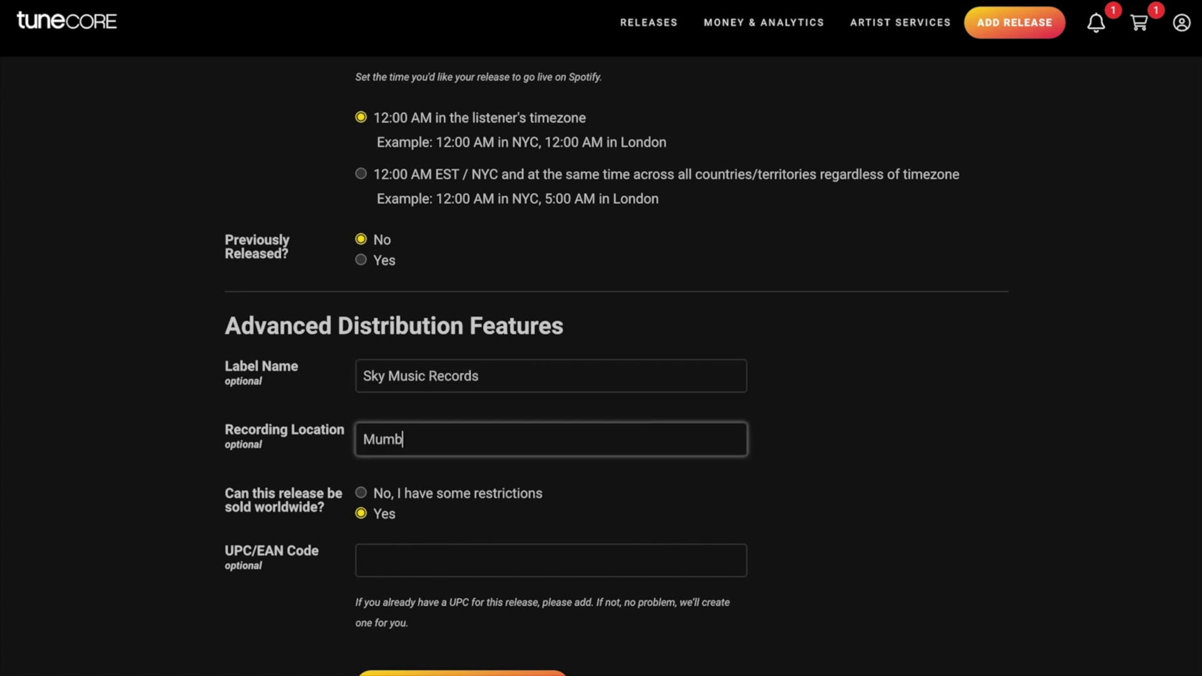
pyautogui.click(806, 445)
pyautogui.scroll(-1, 806, 445)
pyautogui.scroll(-1, 806, 444)
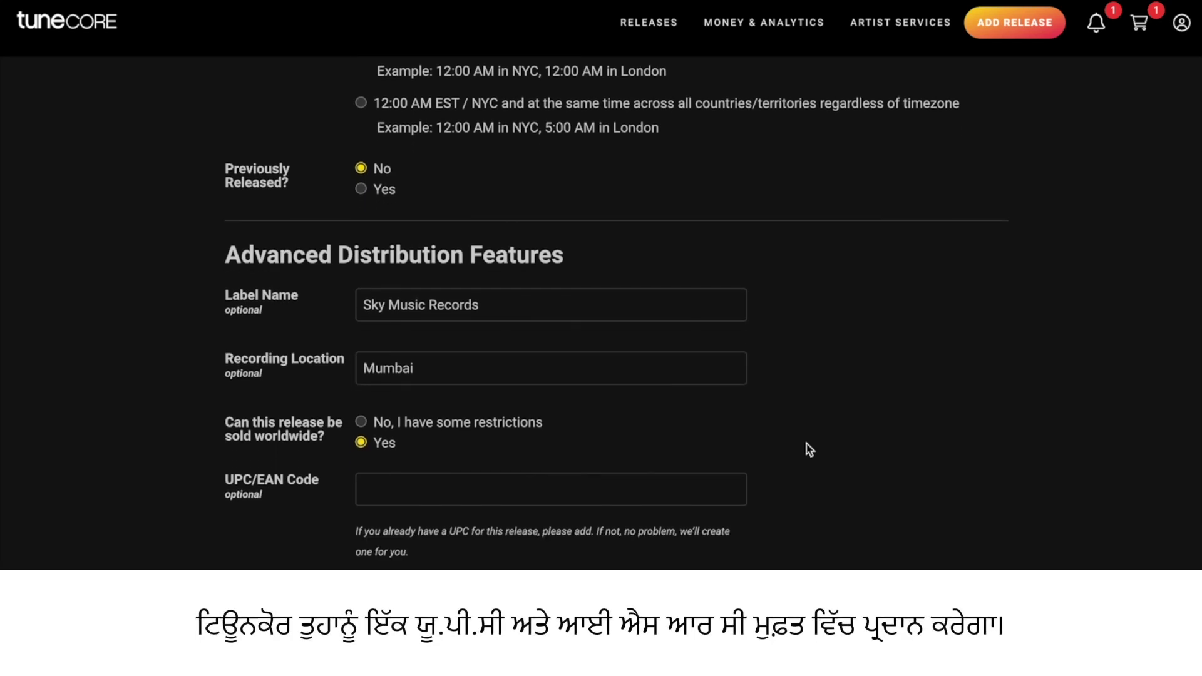
pyautogui.scroll(-1, 806, 445)
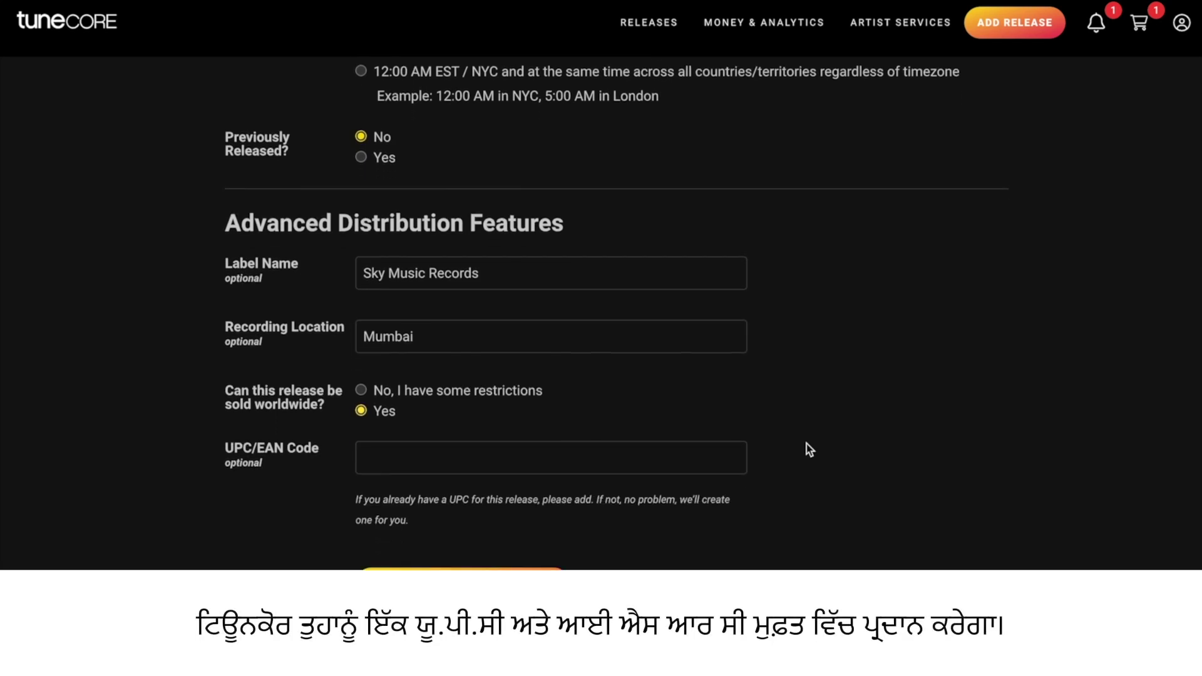
pyautogui.scroll(-2, 806, 449)
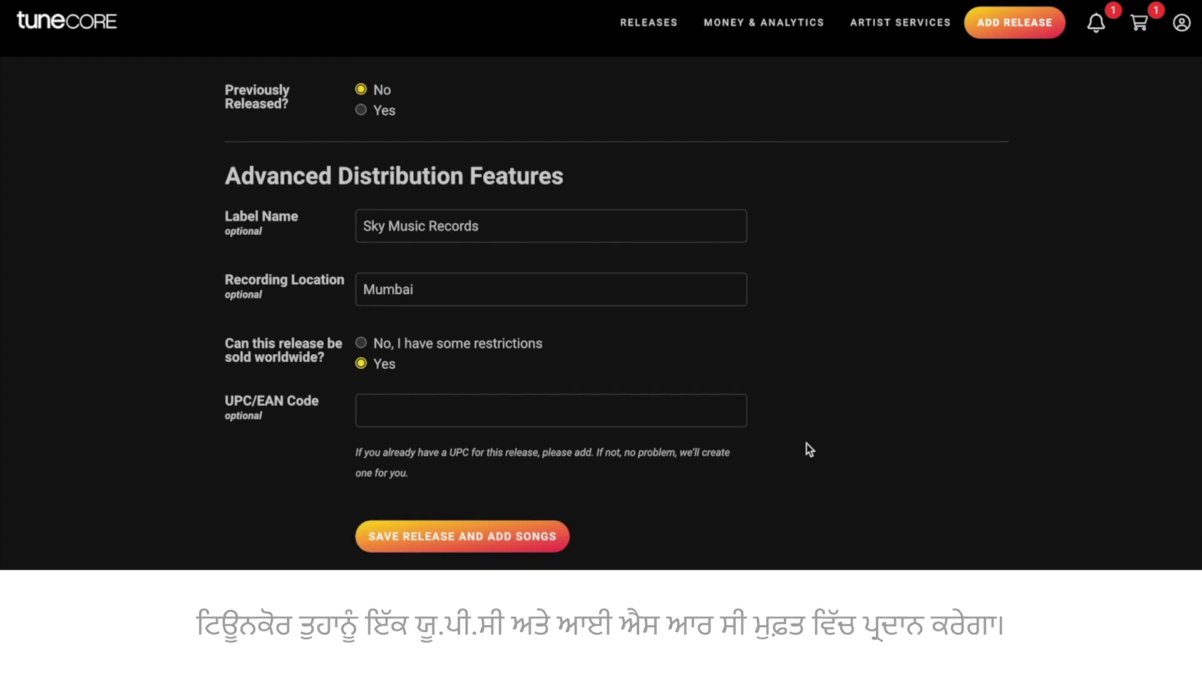
pyautogui.click(474, 527)
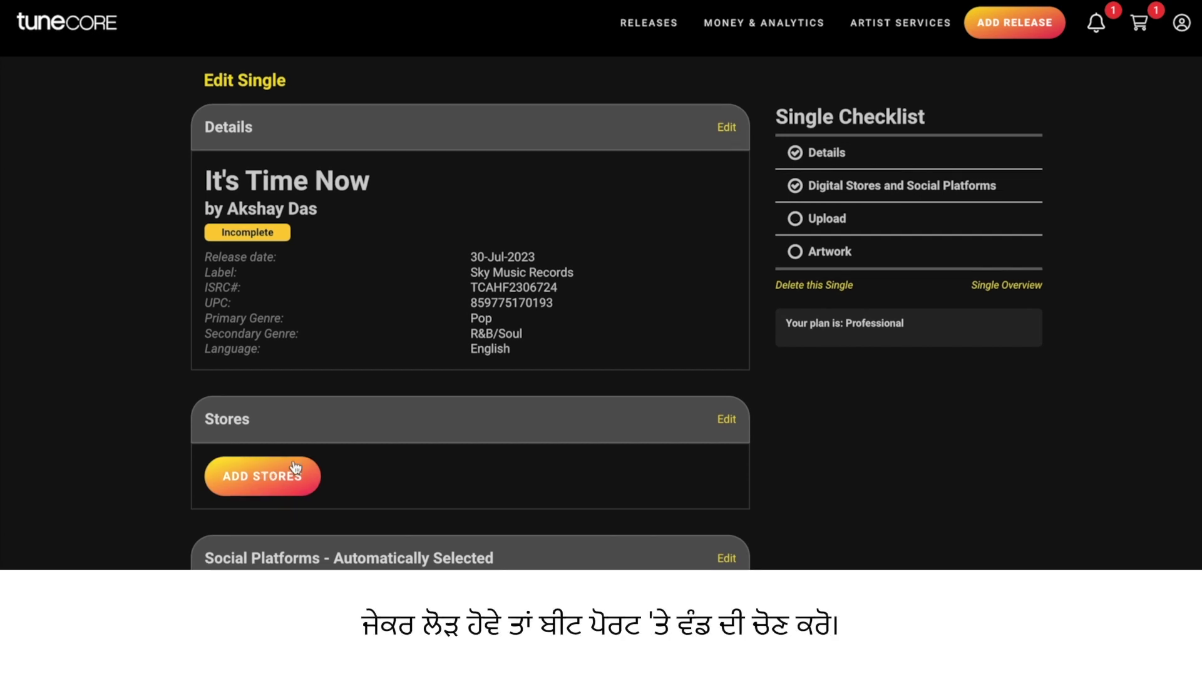
# Select all current digital stores, Spotify through Ayoba, for delivery and save
pyautogui.click(297, 471)
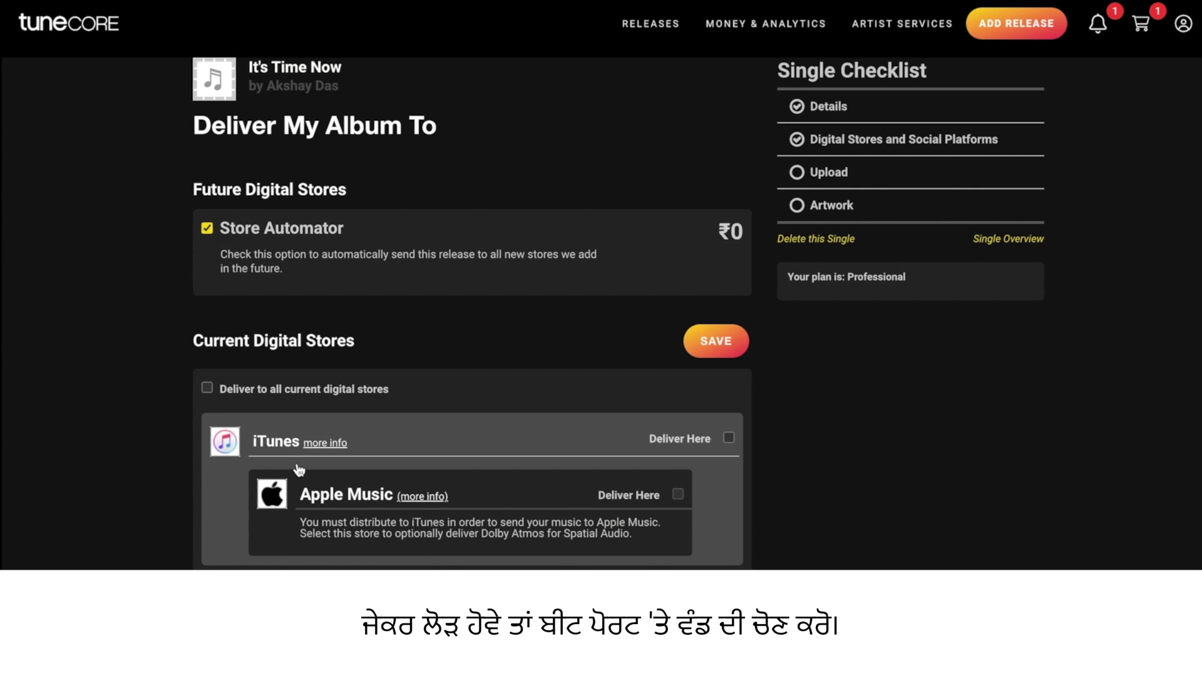
pyautogui.click(205, 388)
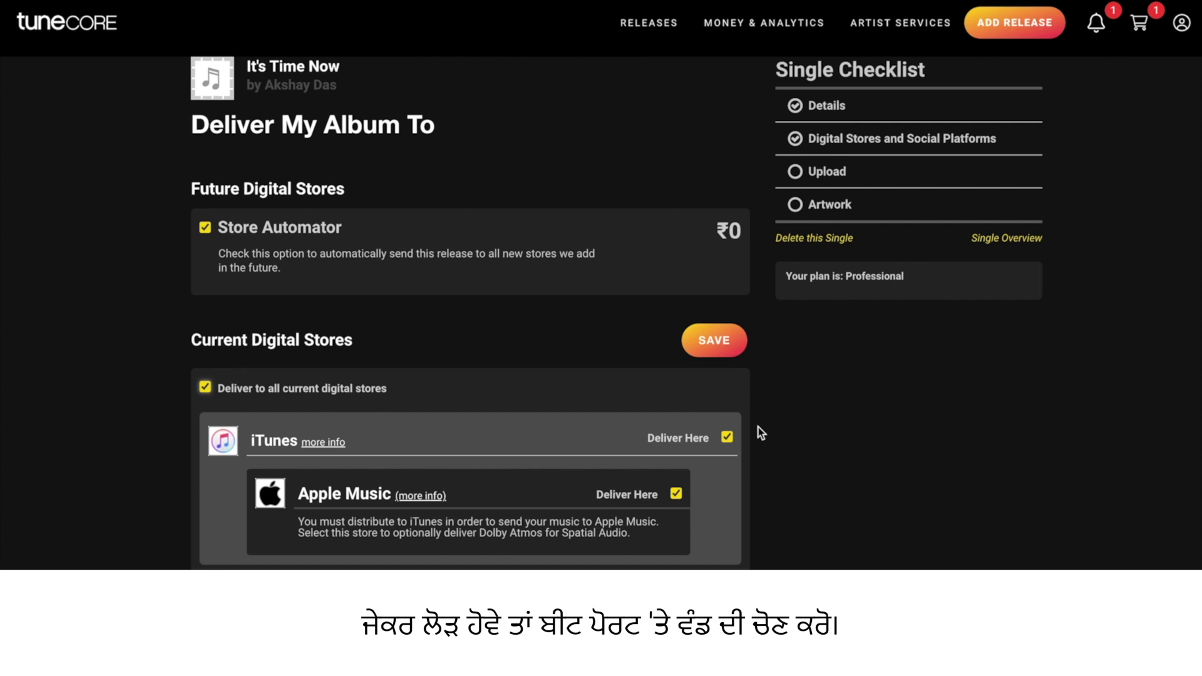
pyautogui.scroll(-6, 761, 430)
pyautogui.scroll(-13, 758, 427)
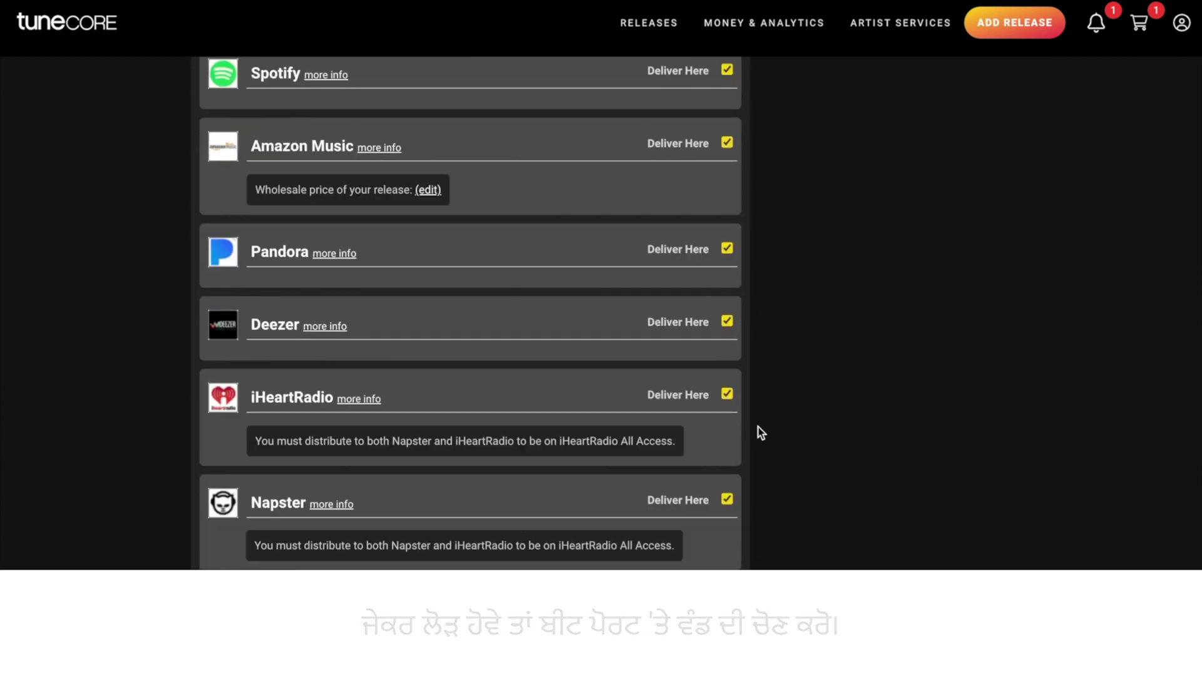
pyautogui.scroll(-15, 757, 427)
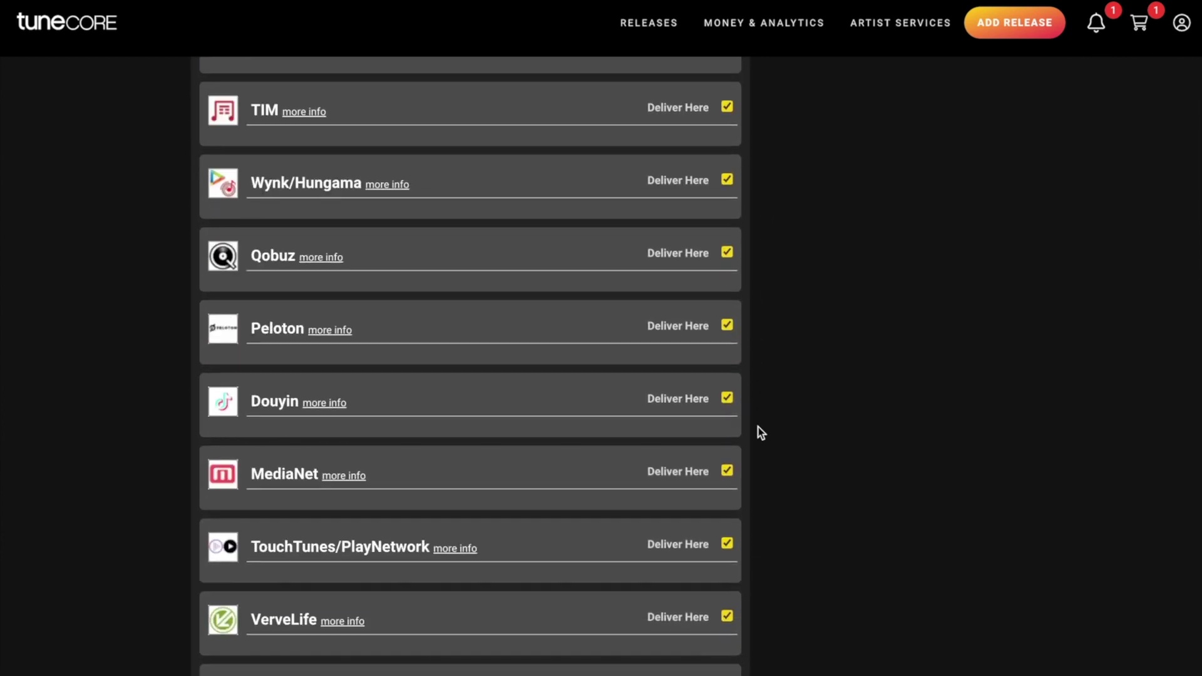
pyautogui.scroll(-8, 758, 427)
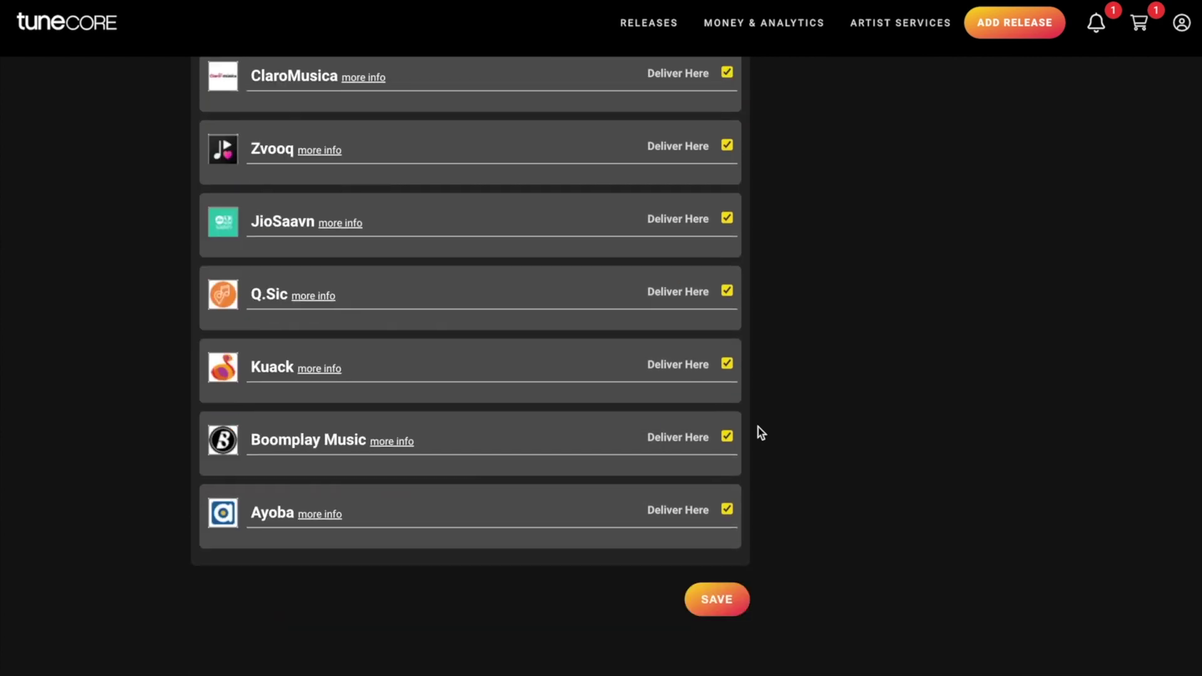
pyautogui.scroll(1, 757, 427)
pyautogui.click(724, 493)
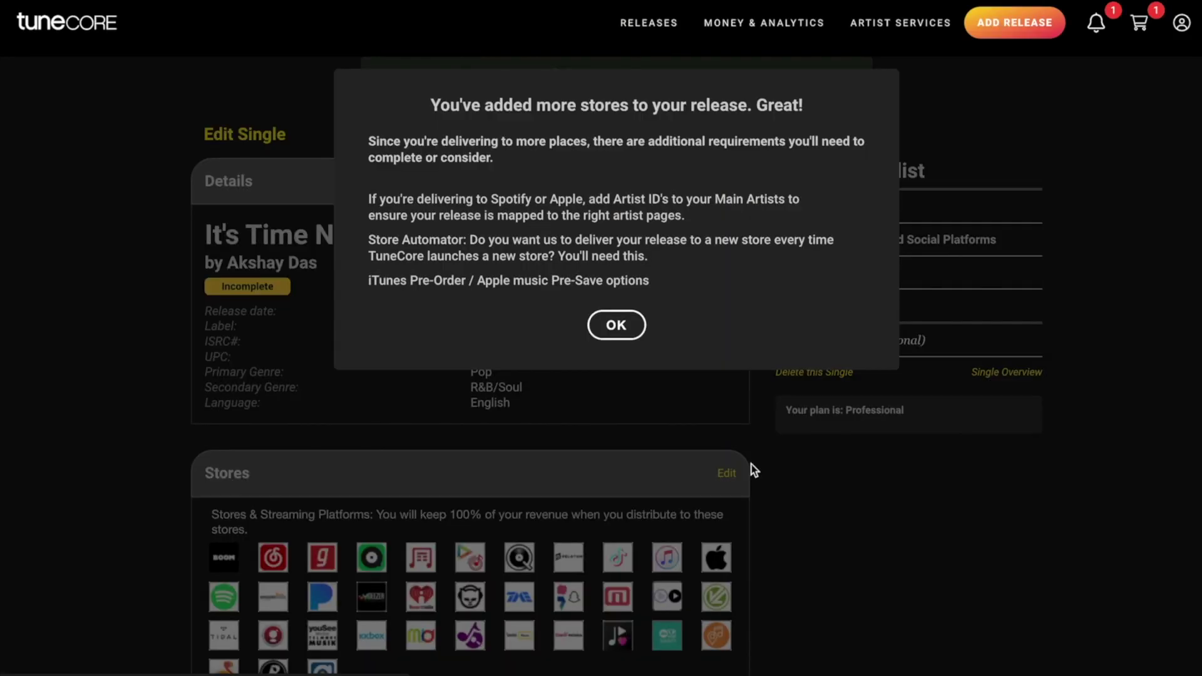
# Dismiss the 'You've added more stores' notice and scroll down to the Song section
pyautogui.click(616, 325)
pyautogui.scroll(-2, 754, 469)
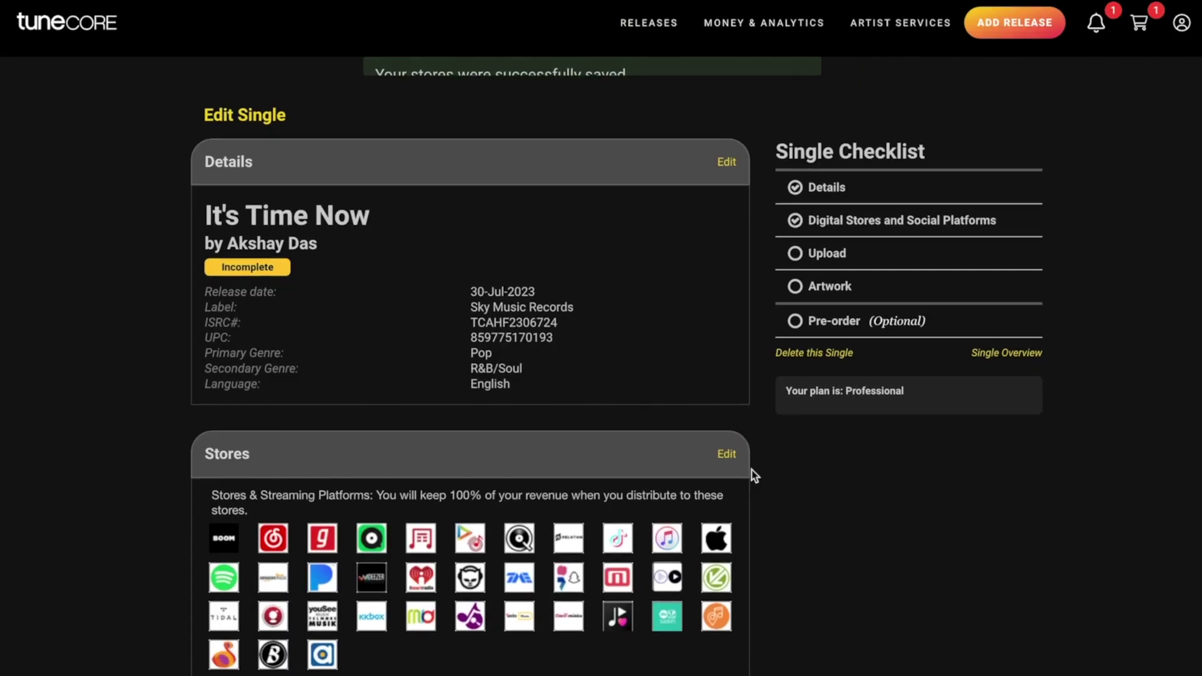
pyautogui.scroll(-5, 759, 404)
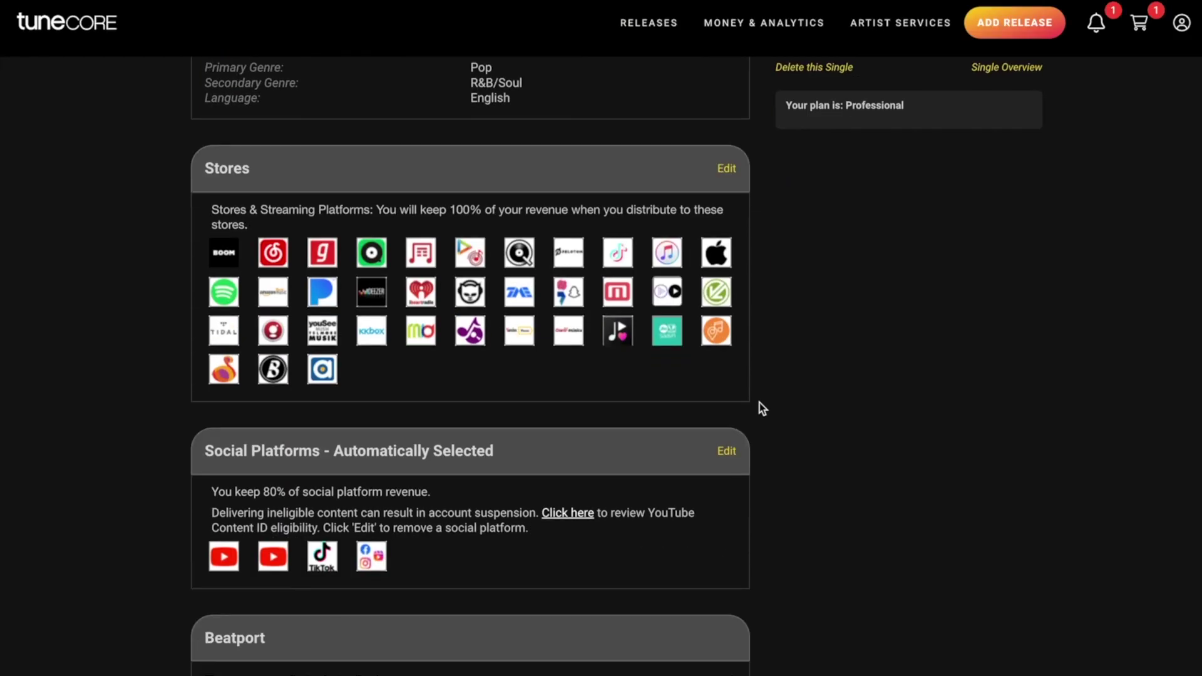
pyautogui.scroll(-4, 760, 407)
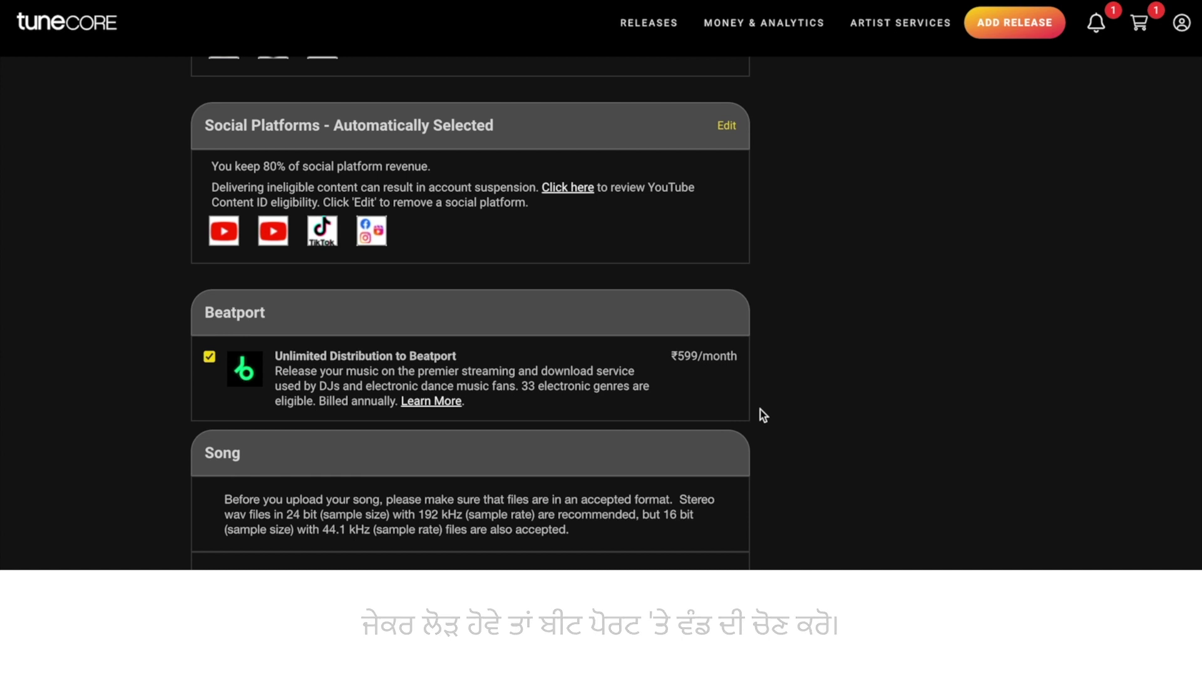
pyautogui.scroll(-6, 760, 409)
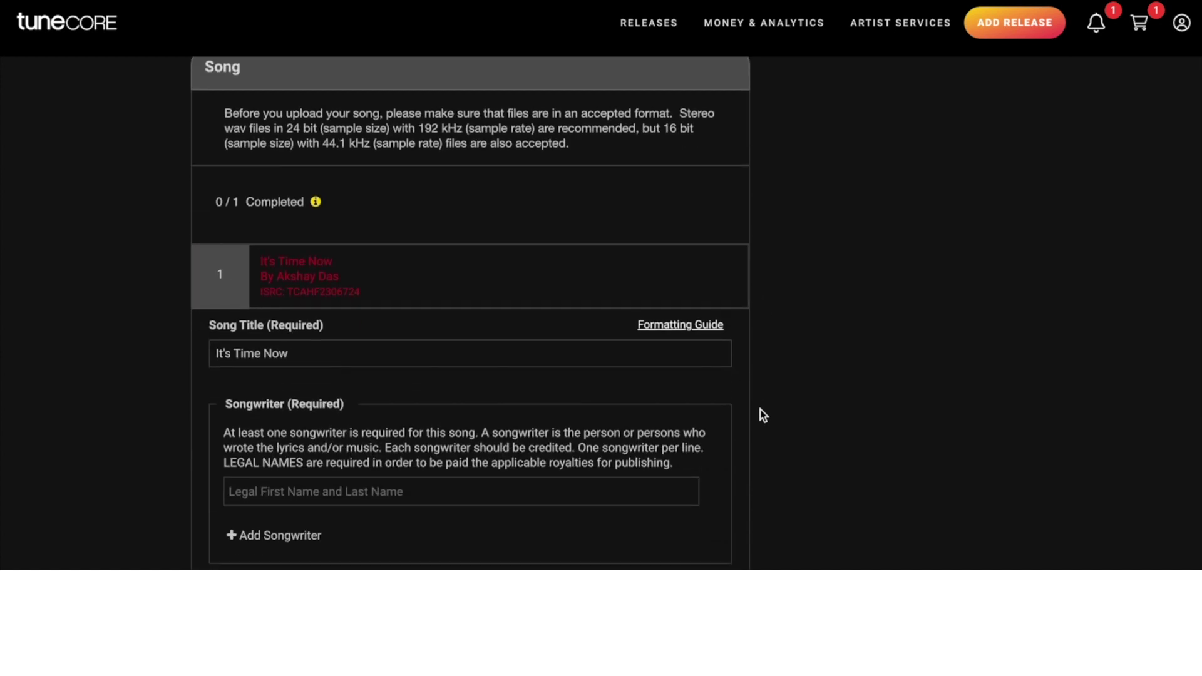
# Enter the main artist's name as the song's songwriter
pyautogui.scroll(-2, 759, 409)
pyautogui.click(532, 398)
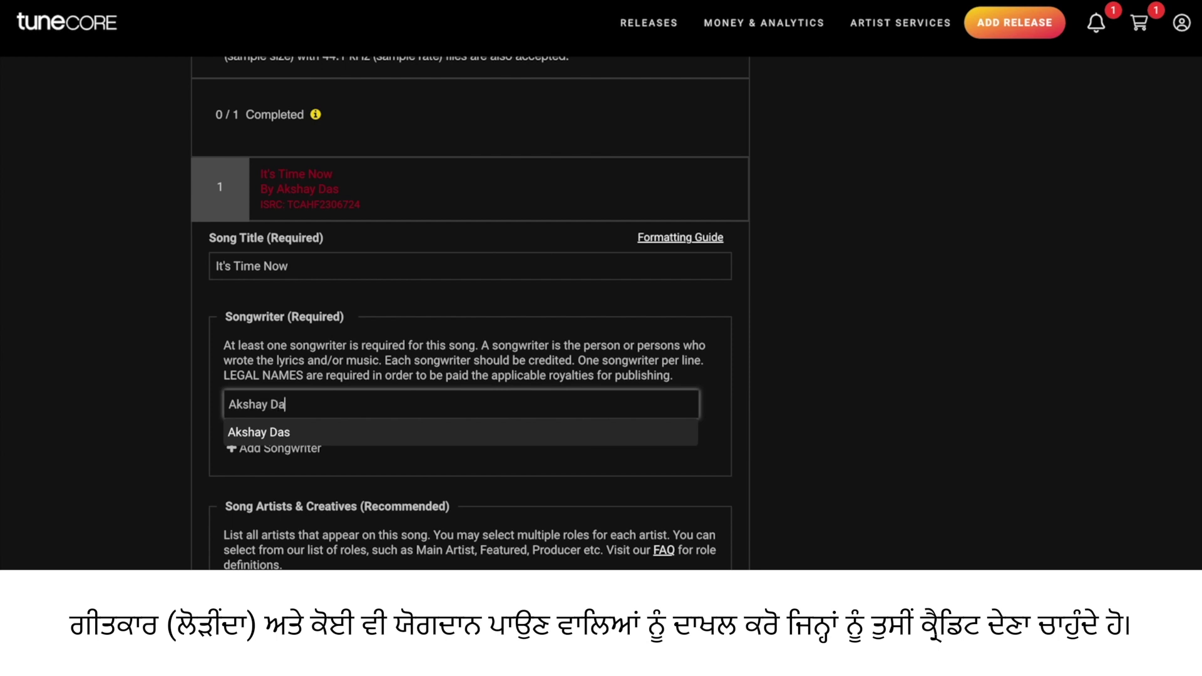
# Add a second artist credit with the collaborator's name and the featured role
pyautogui.scroll(-3, 530, 464)
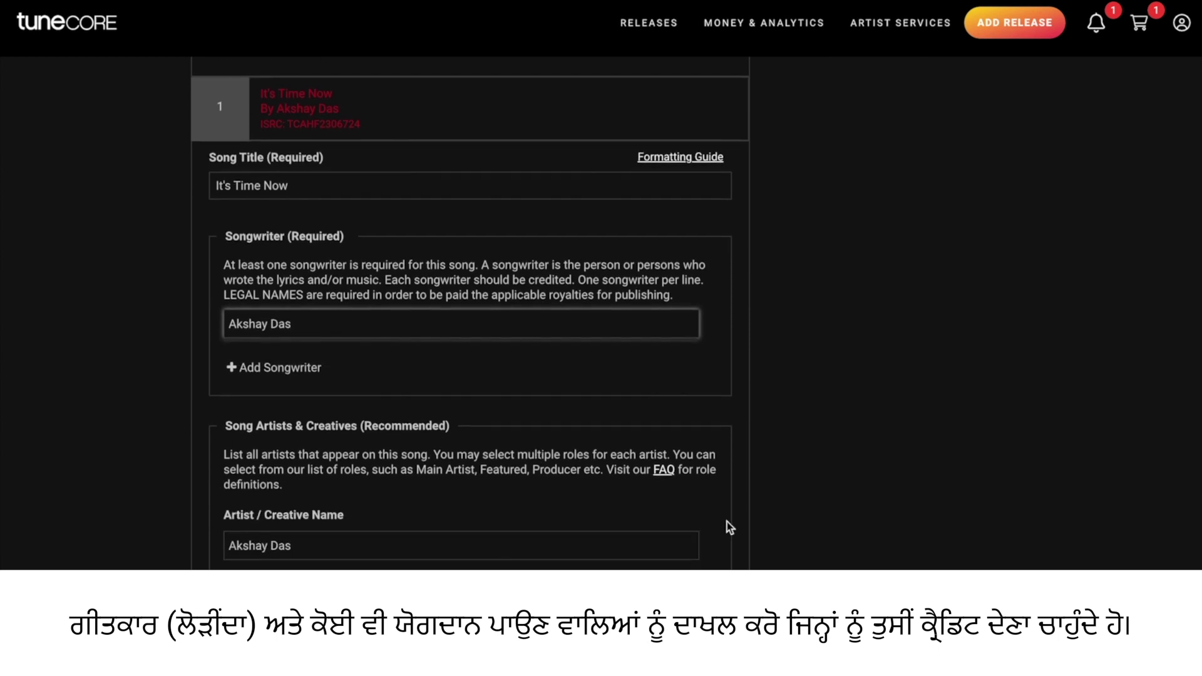
pyautogui.scroll(-1, 693, 549)
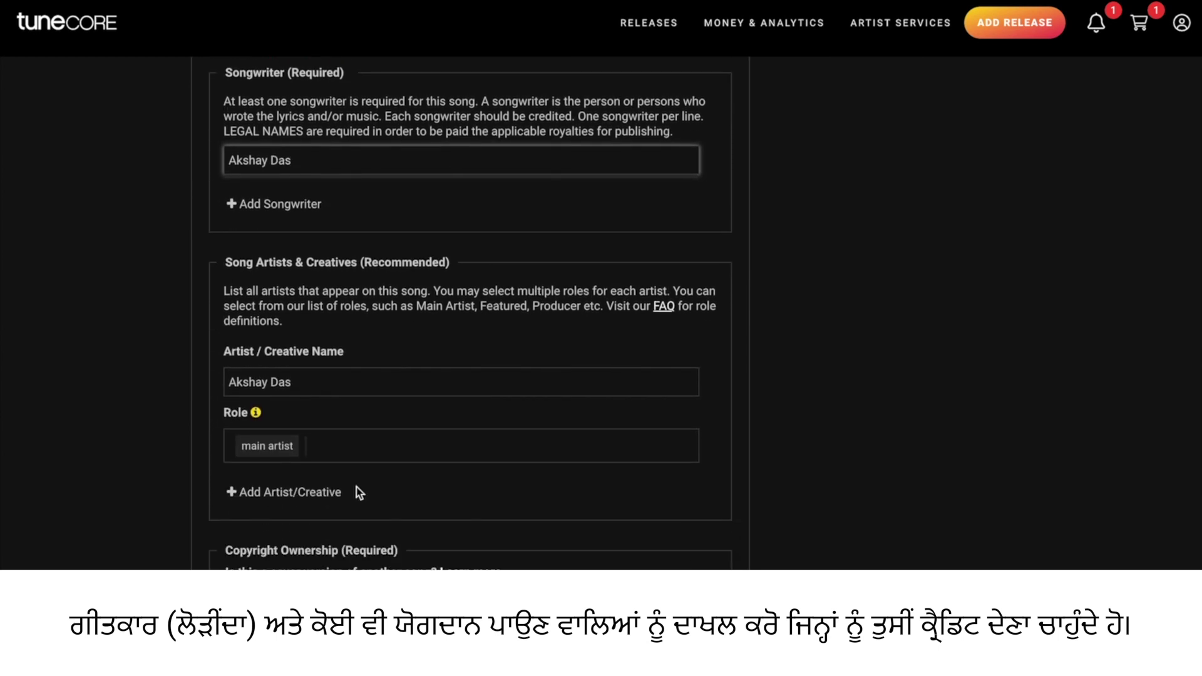
pyautogui.click(295, 491)
pyautogui.click(294, 512)
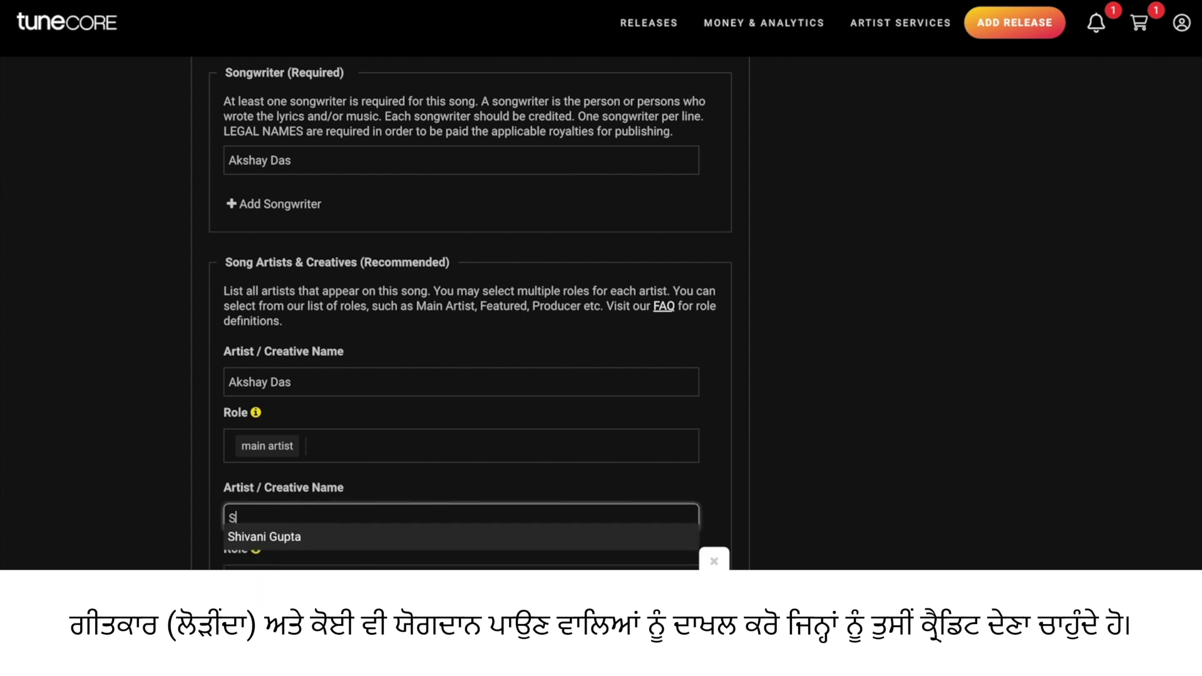
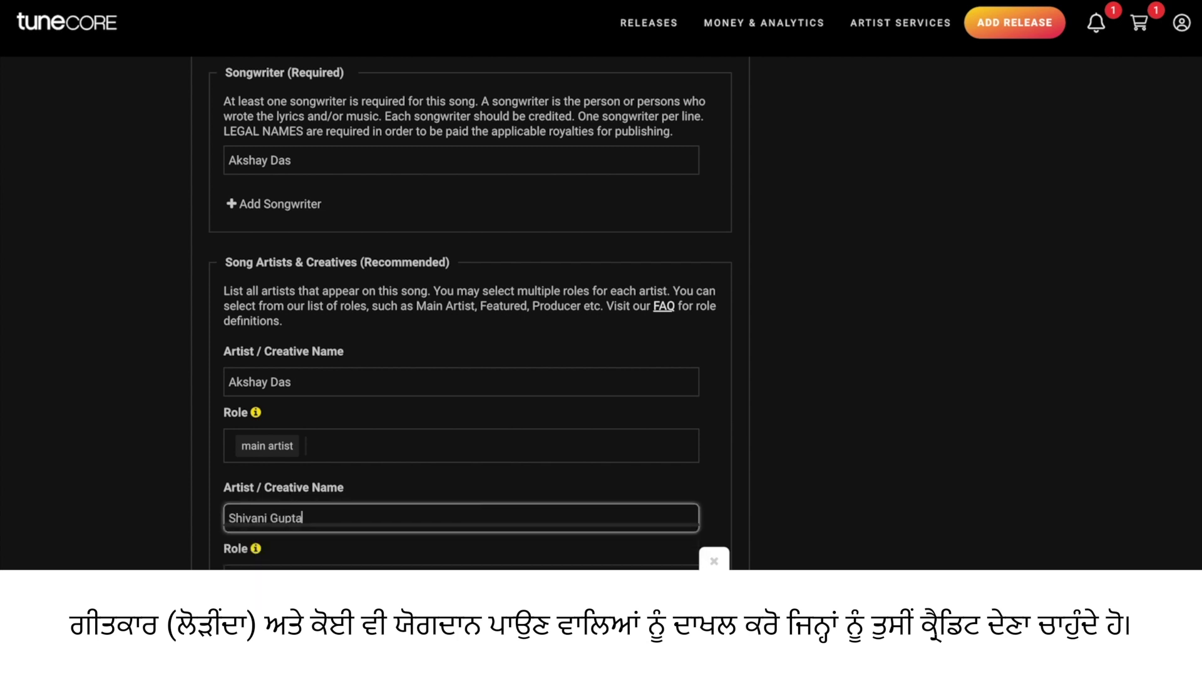
pyautogui.scroll(-3, 313, 530)
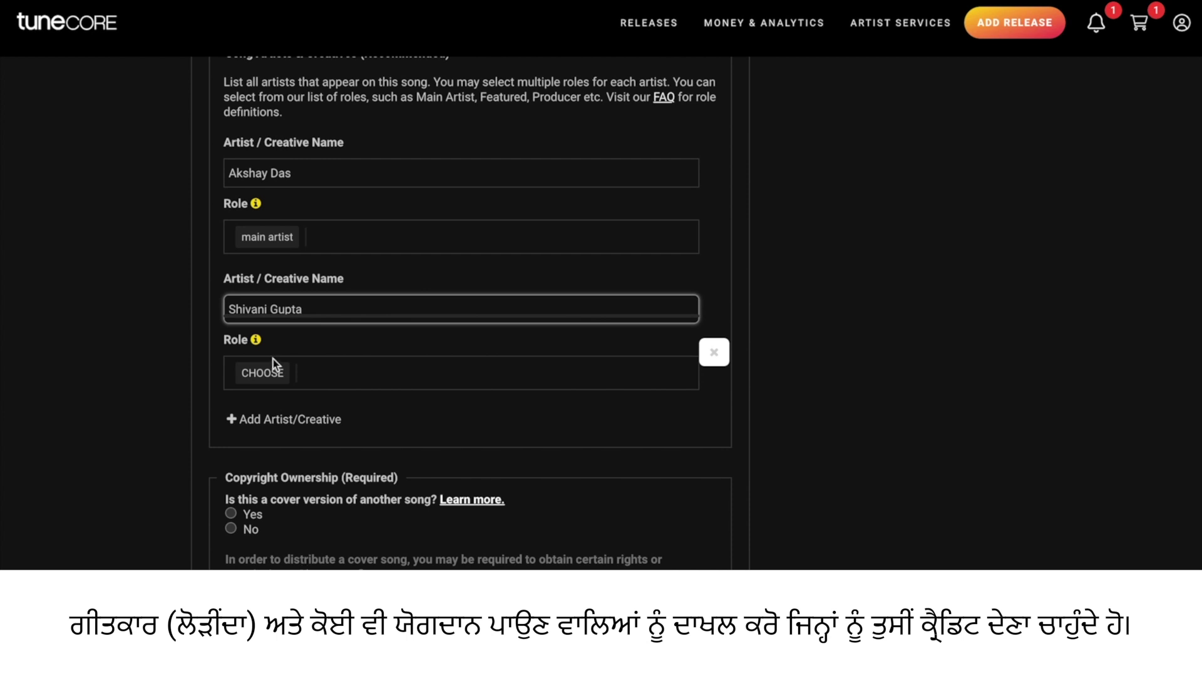
pyautogui.click(265, 370)
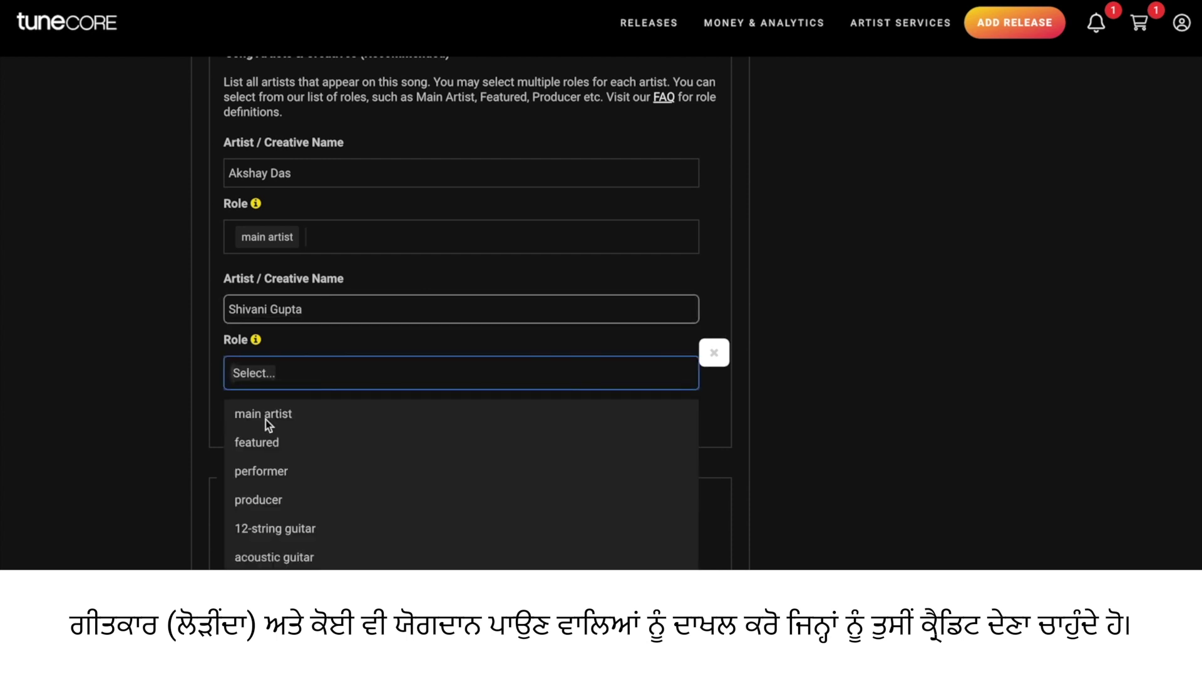
pyautogui.click(268, 443)
pyautogui.click(760, 419)
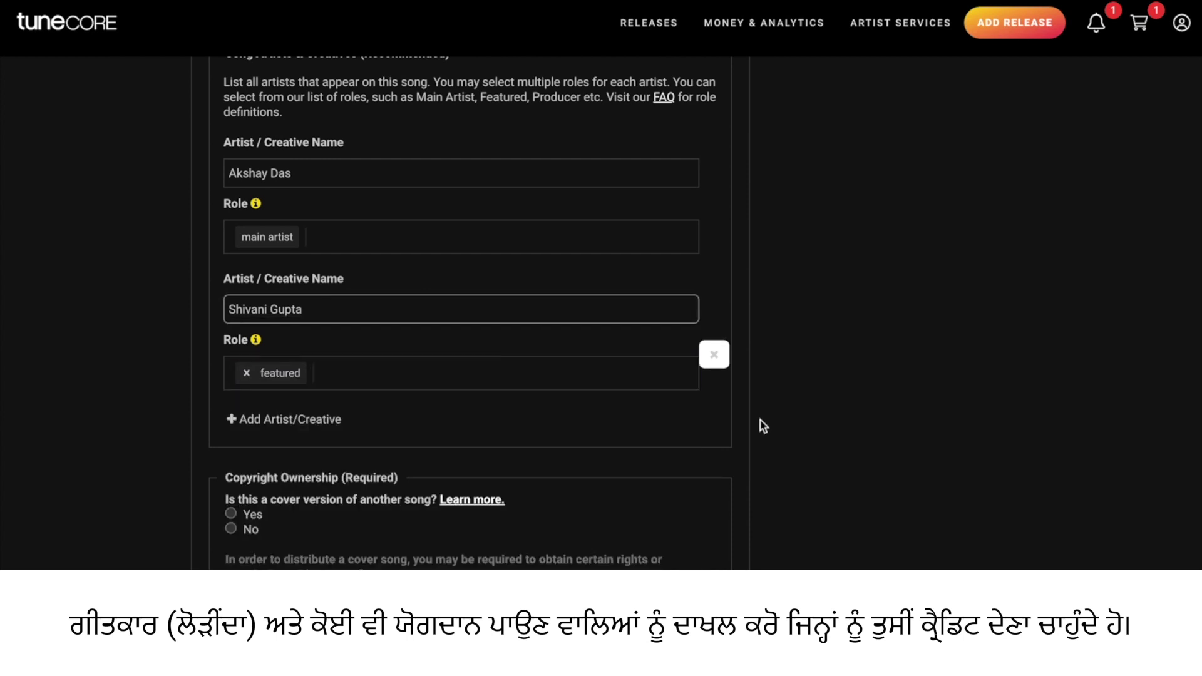
pyautogui.scroll(-3, 760, 419)
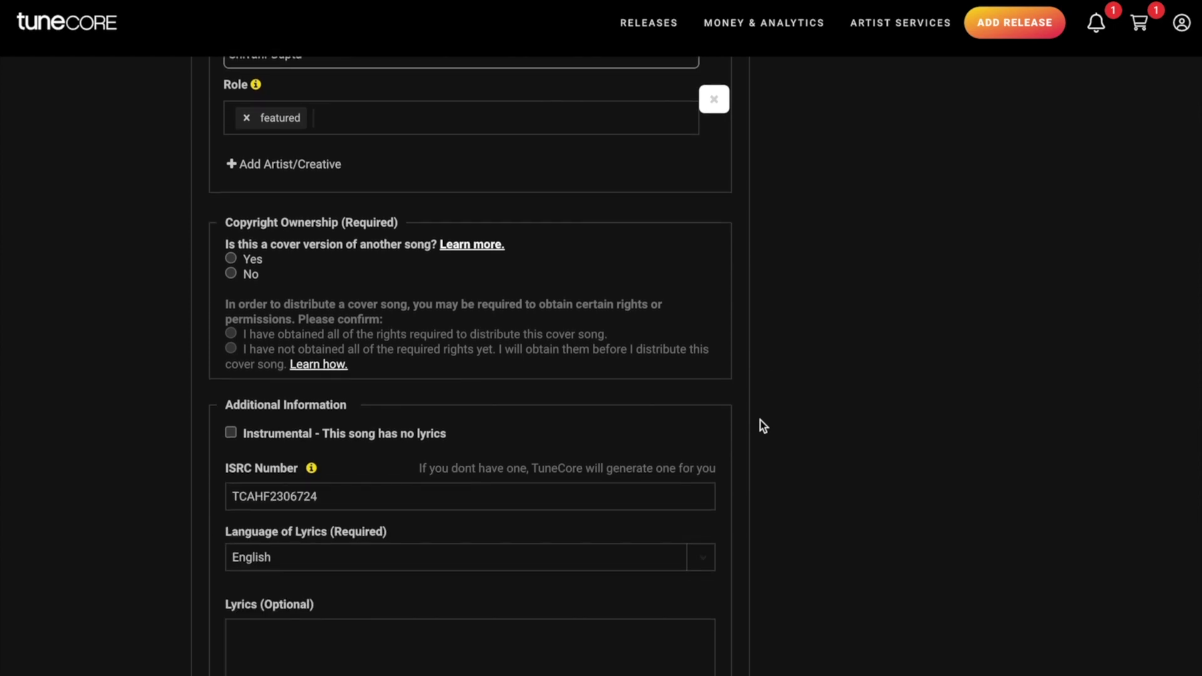
# Mark the track as not a cover version and enter the lyrics 'Lyrics goes here'
pyautogui.click(231, 274)
pyautogui.scroll(-2, 757, 413)
pyautogui.scroll(-1, 558, 513)
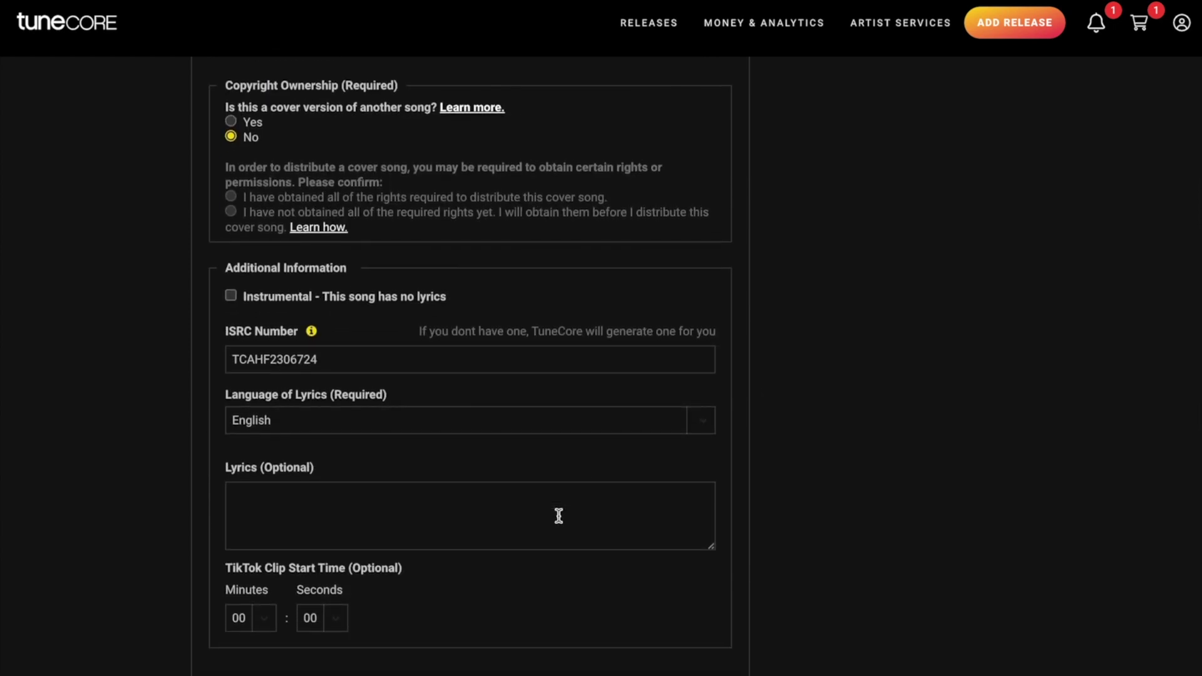
pyautogui.click(512, 494)
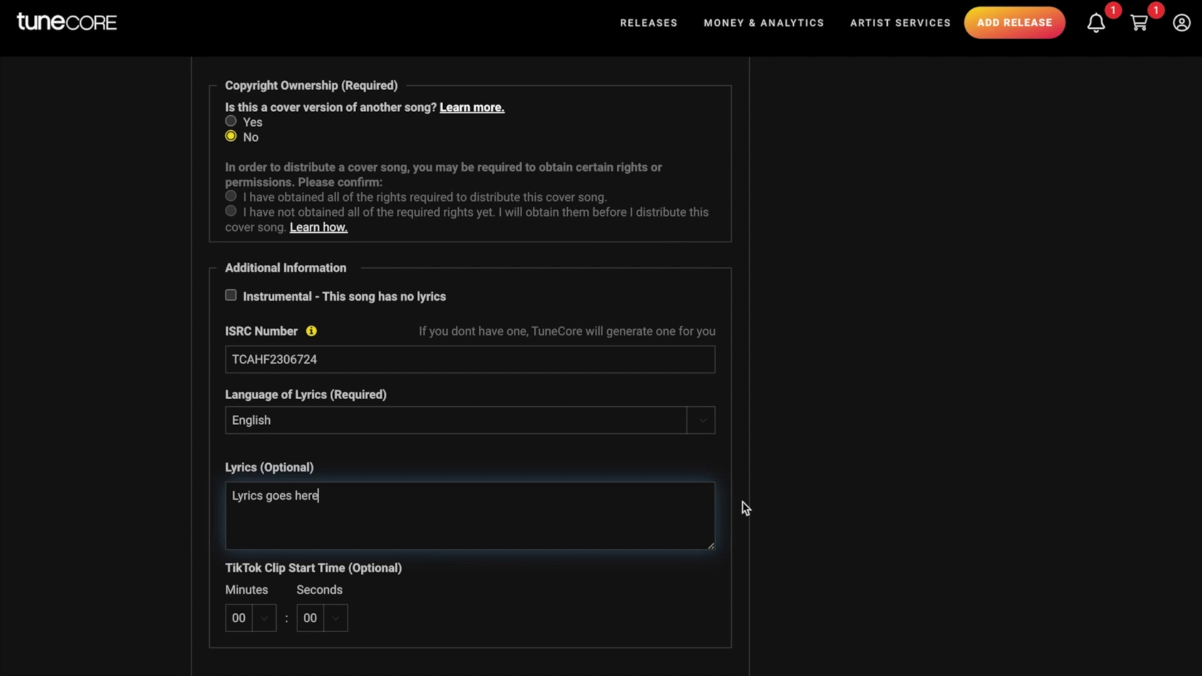
pyautogui.scroll(-2, 743, 502)
# Set the TikTok clip start time to 01:15 and save the song details
pyautogui.scroll(-1, 757, 481)
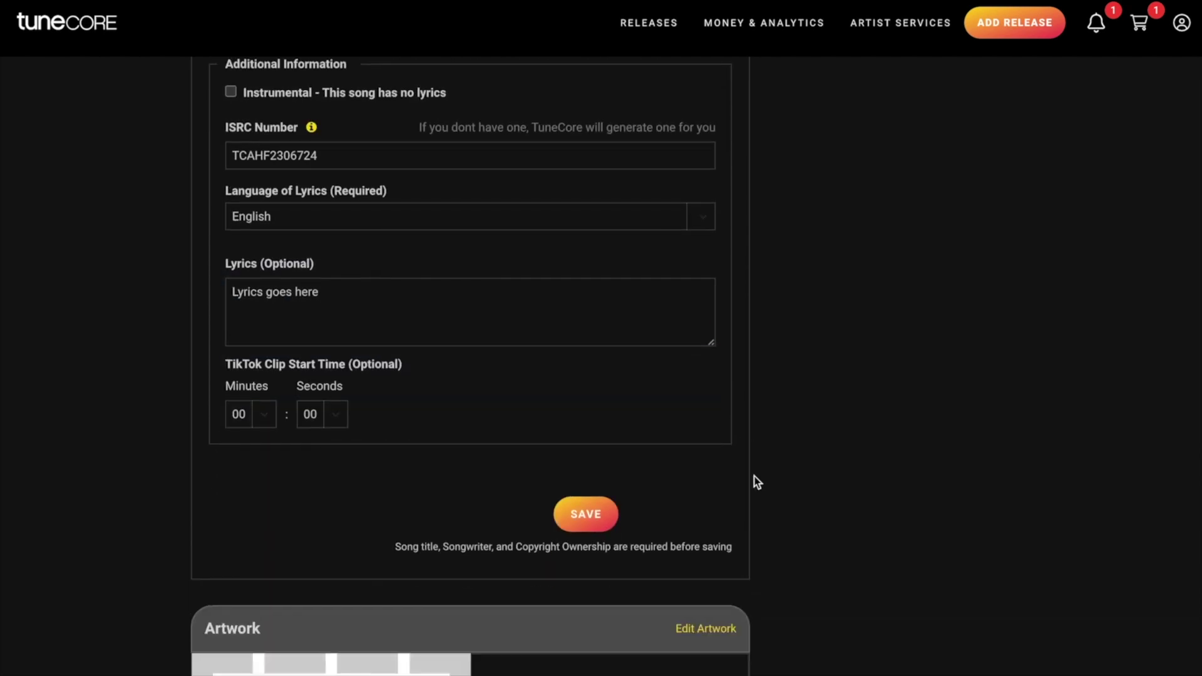
pyautogui.click(265, 416)
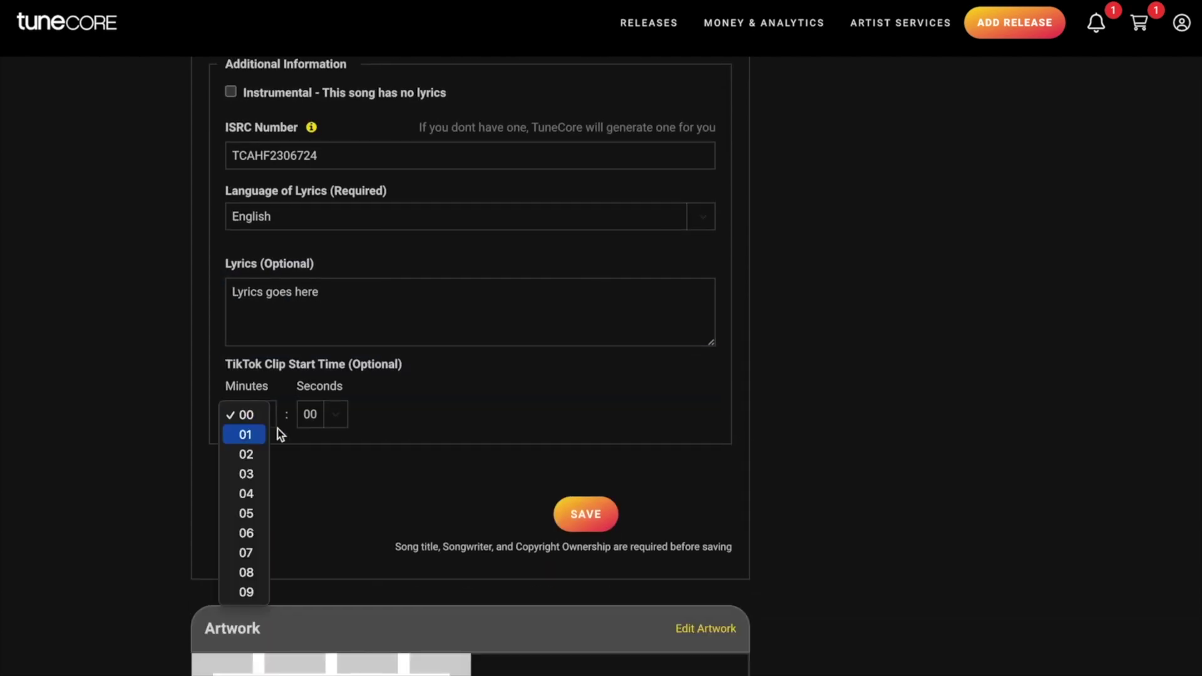
pyautogui.click(259, 434)
pyautogui.click(335, 415)
pyautogui.scroll(-5, 331, 540)
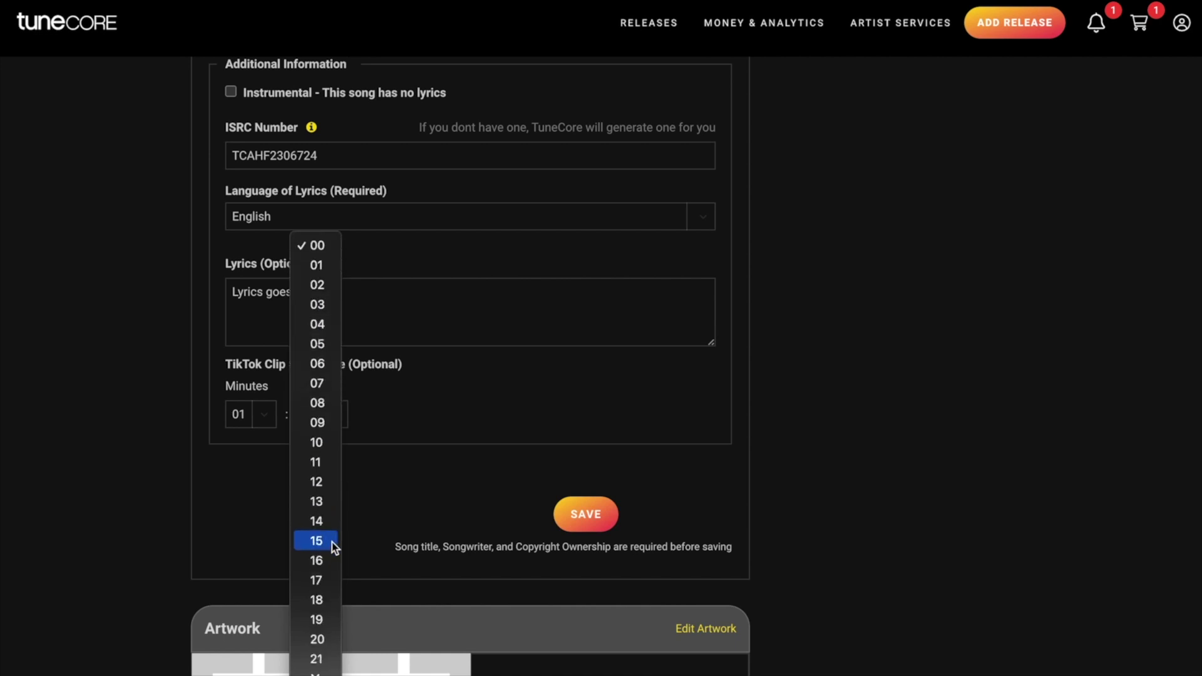
pyautogui.click(321, 542)
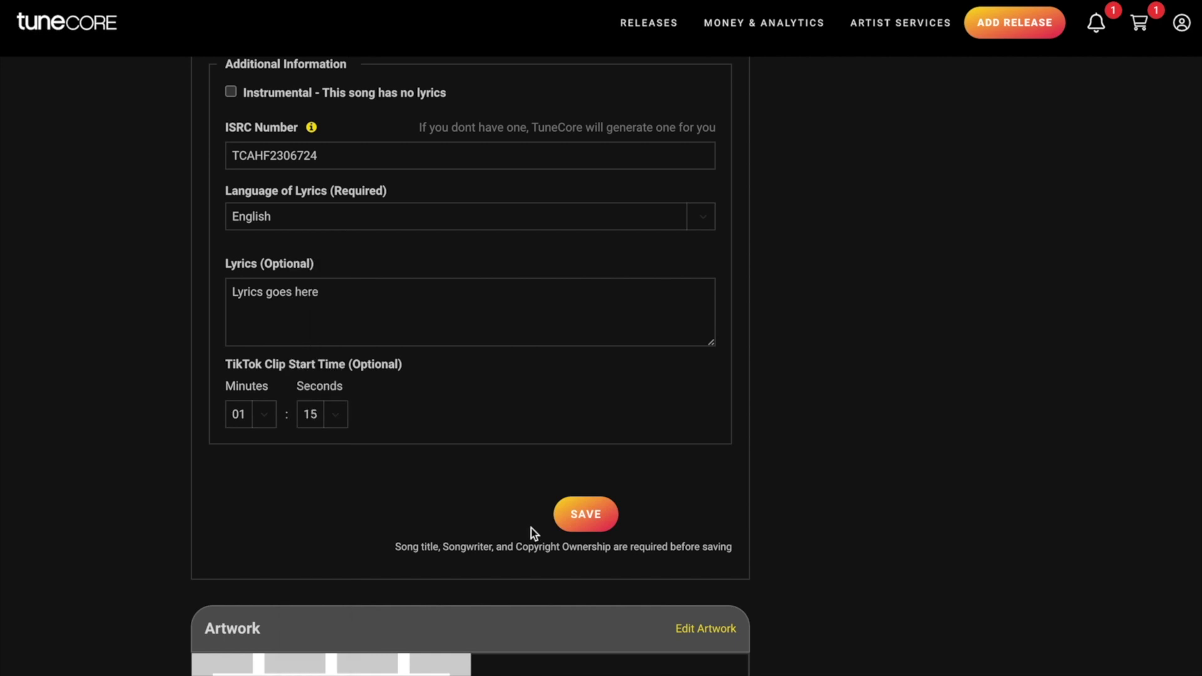
pyautogui.click(573, 517)
# Upload new single.wav as the stereo audio for It's Time Now
pyautogui.scroll(-5, 760, 254)
pyautogui.scroll(-8, 760, 254)
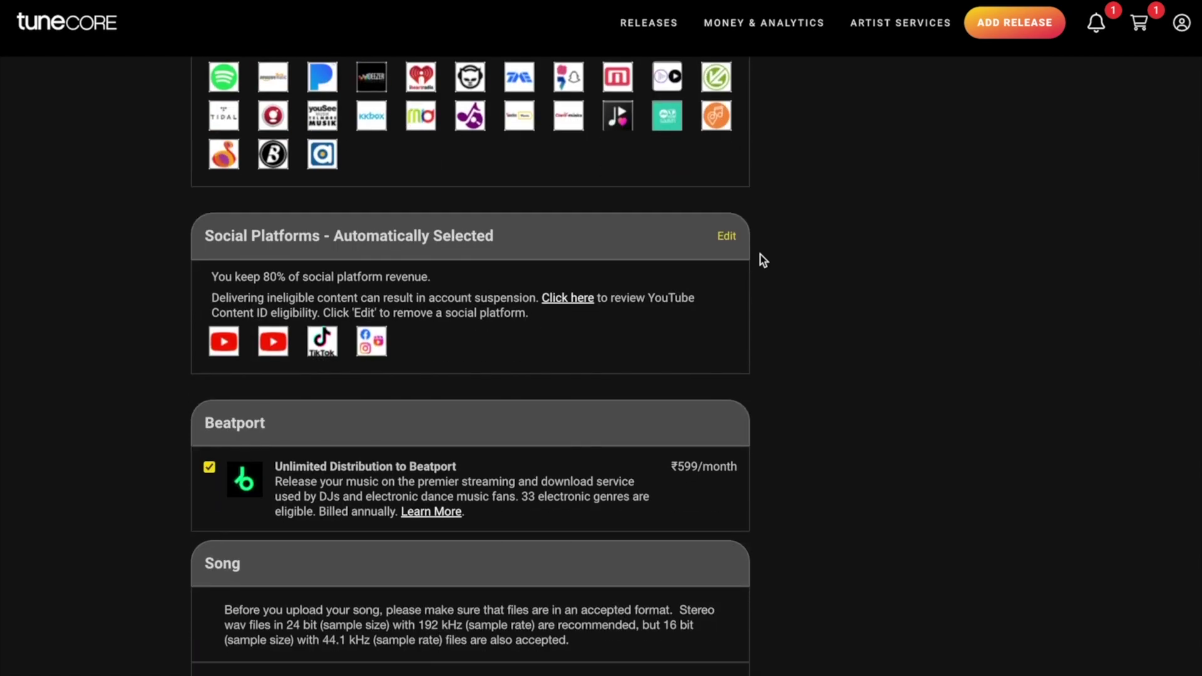
pyautogui.scroll(-3, 759, 254)
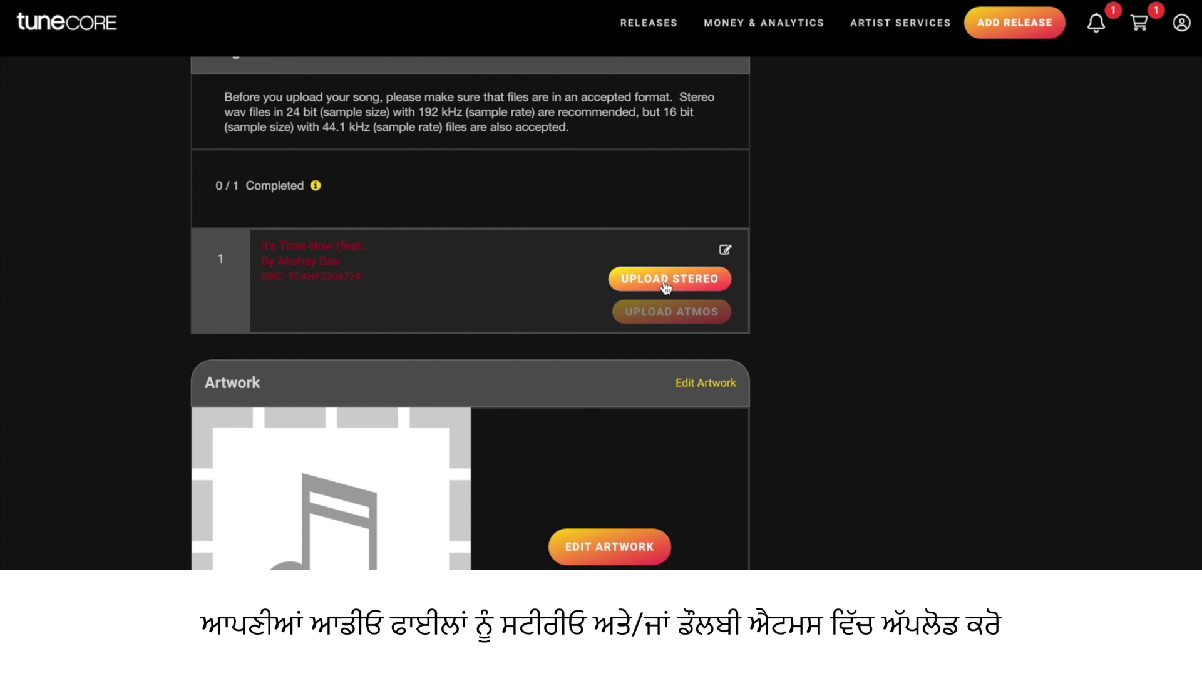
pyautogui.click(666, 283)
pyautogui.doubleClick(479, 242)
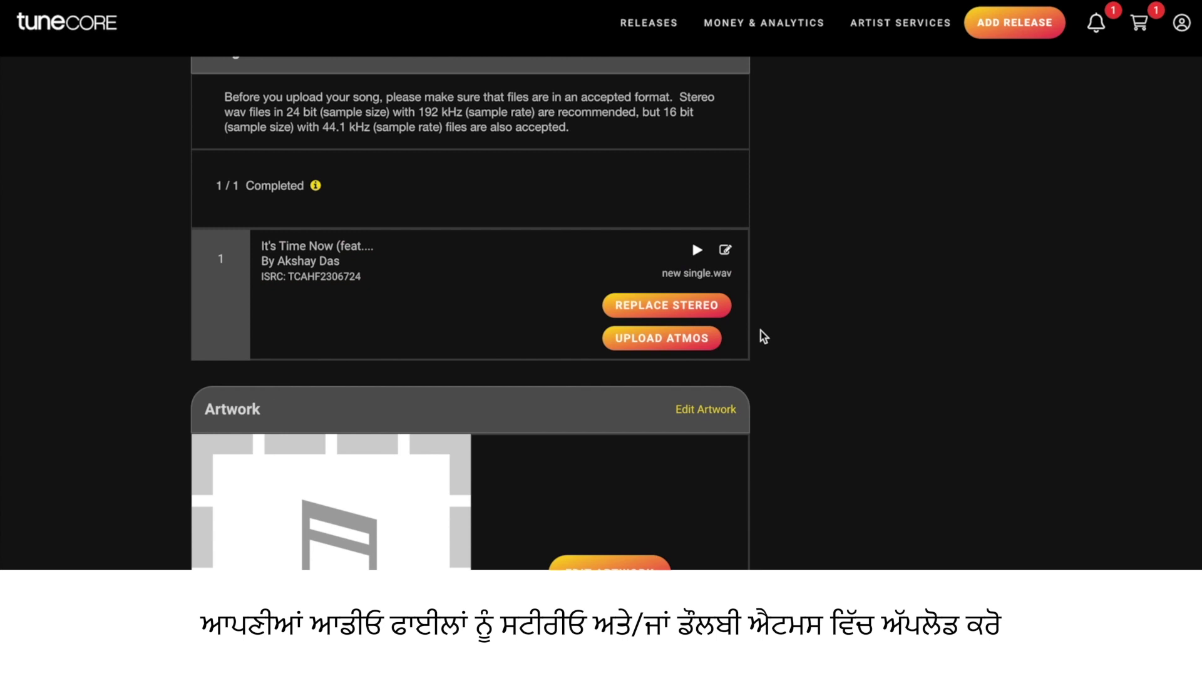
# Attach It's time now atmos.wav as the track's Dolby Atmos version
pyautogui.click(661, 341)
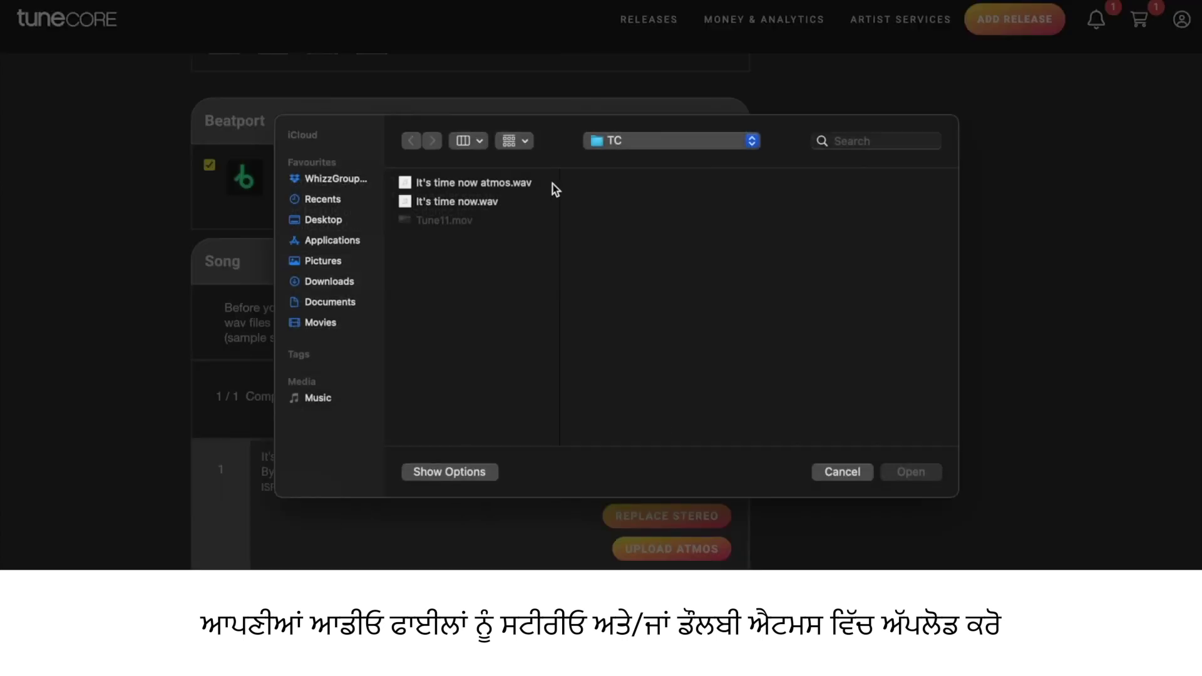
pyautogui.doubleClick(505, 189)
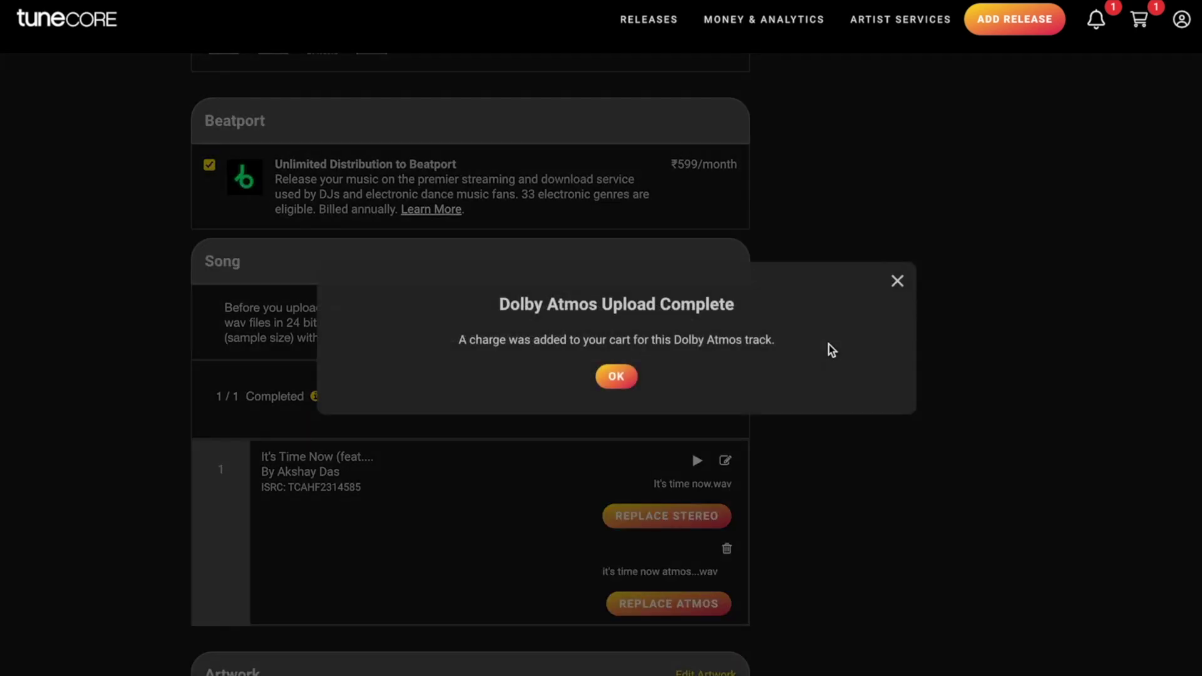
pyautogui.scroll(-3, 750, 489)
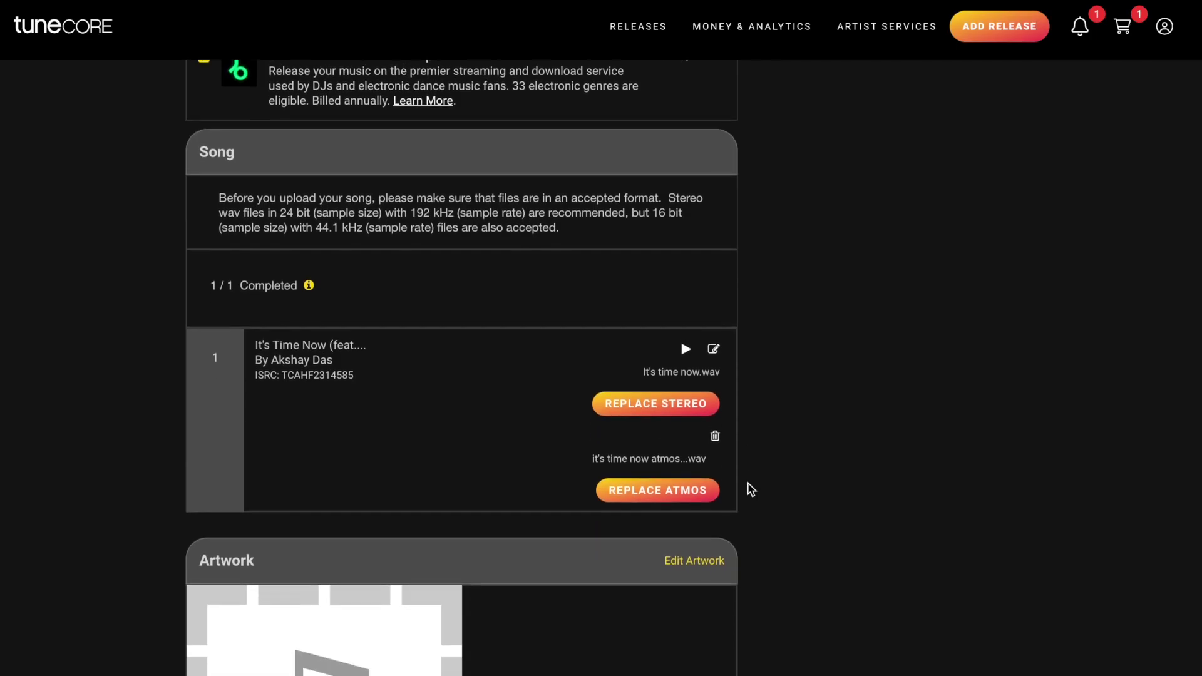
pyautogui.scroll(-3, 750, 489)
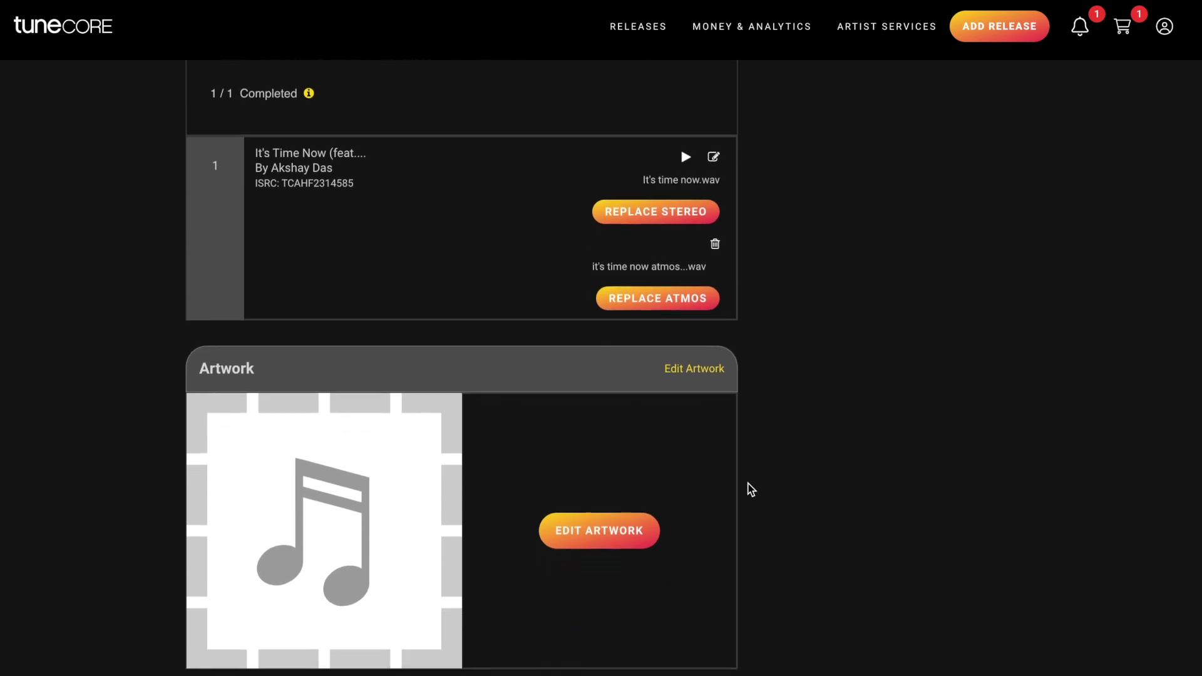
# Browse the cover art templates and settle on the night-street pixel-font design
pyautogui.click(615, 494)
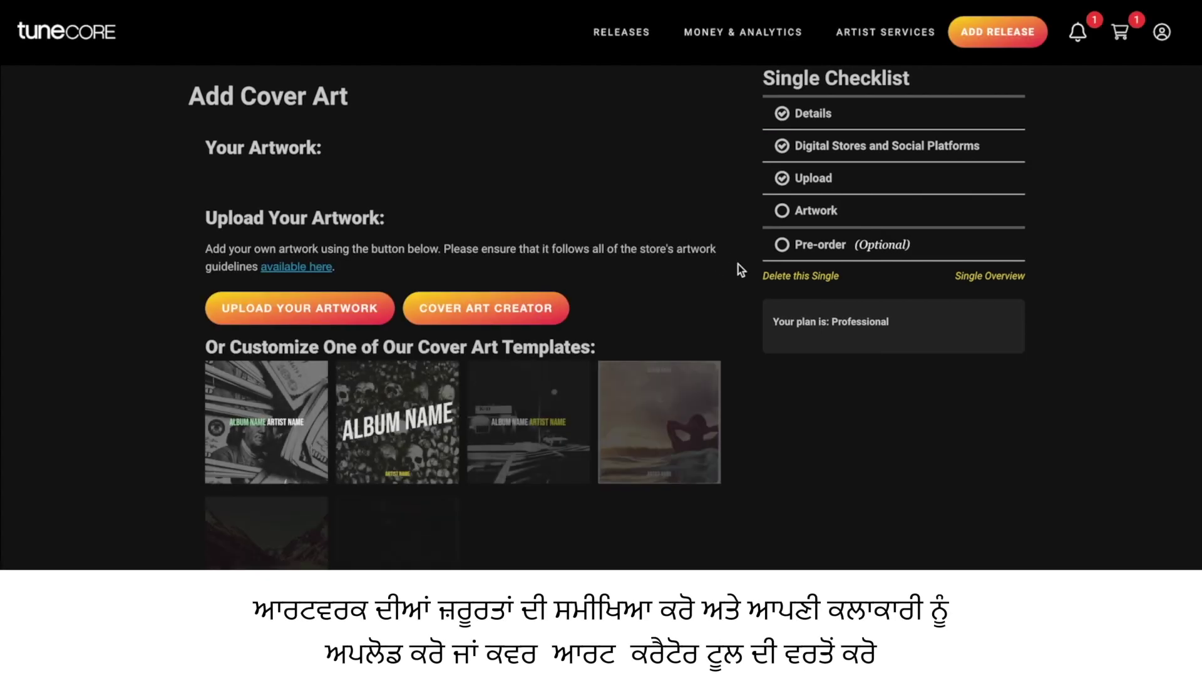
pyautogui.scroll(-2, 737, 273)
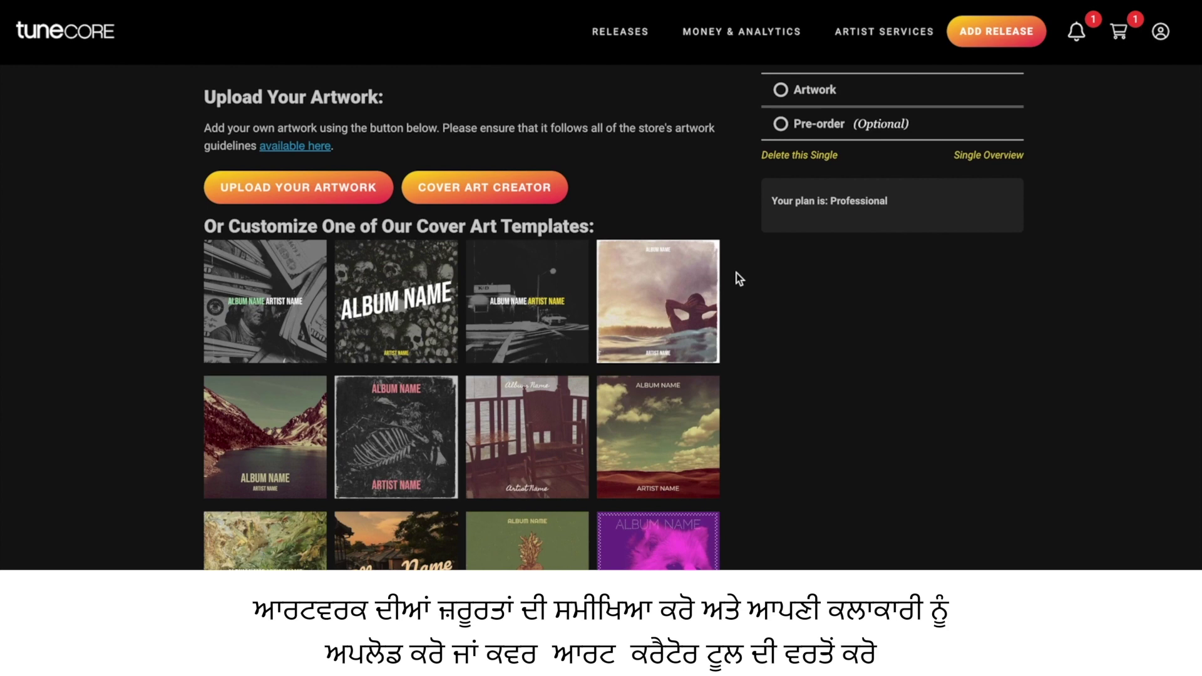
pyautogui.scroll(-1, 736, 273)
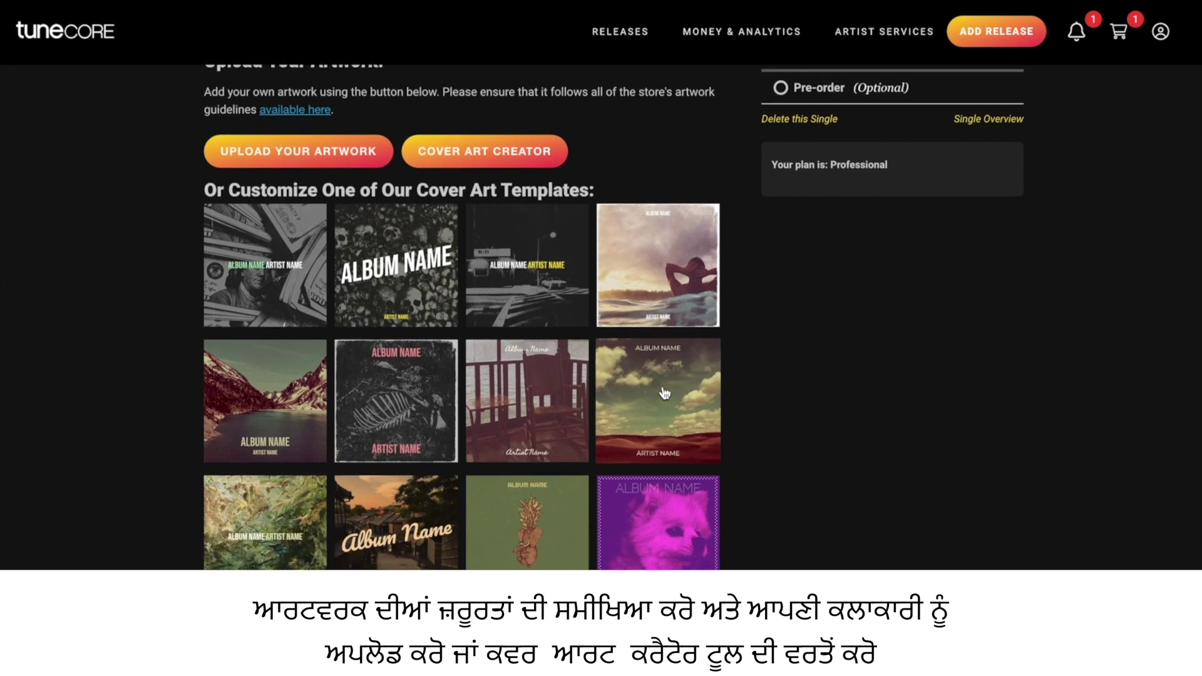
pyautogui.click(662, 386)
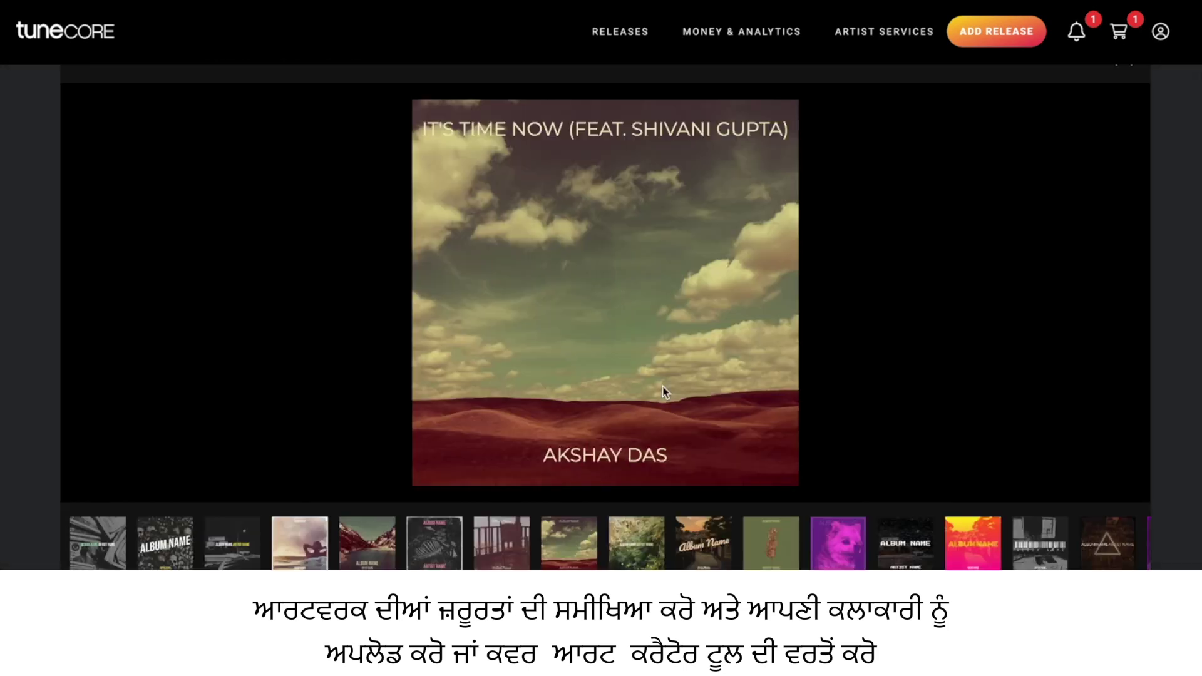
pyautogui.click(497, 554)
pyautogui.click(549, 544)
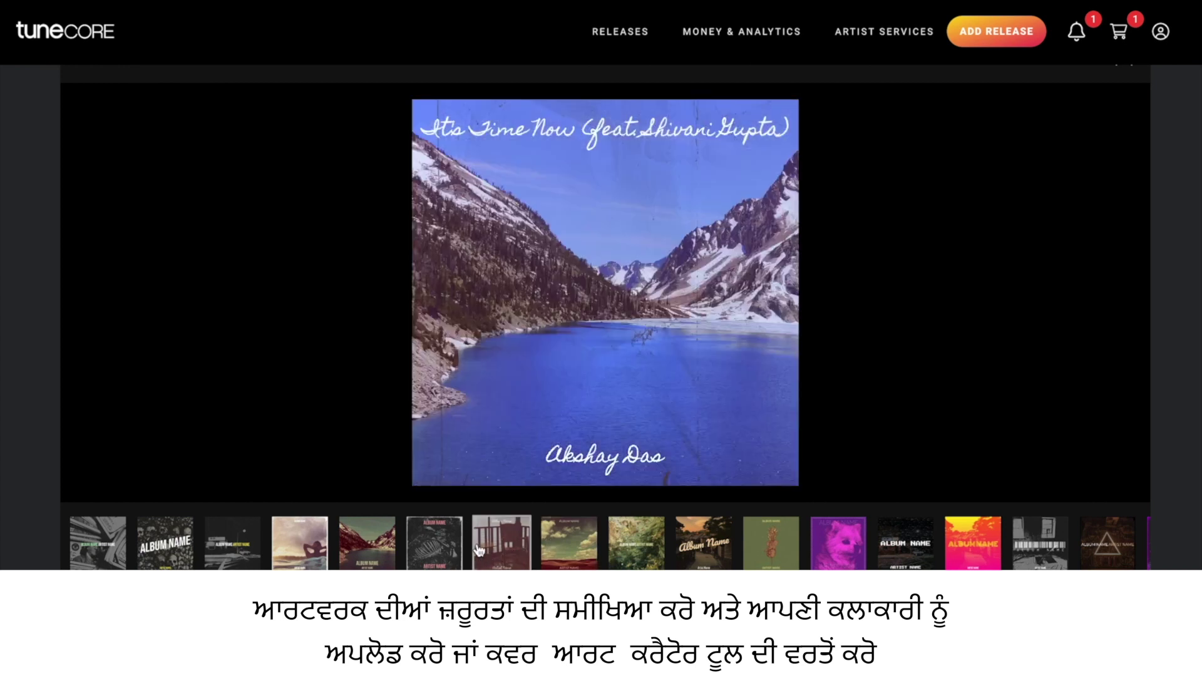
pyautogui.click(549, 550)
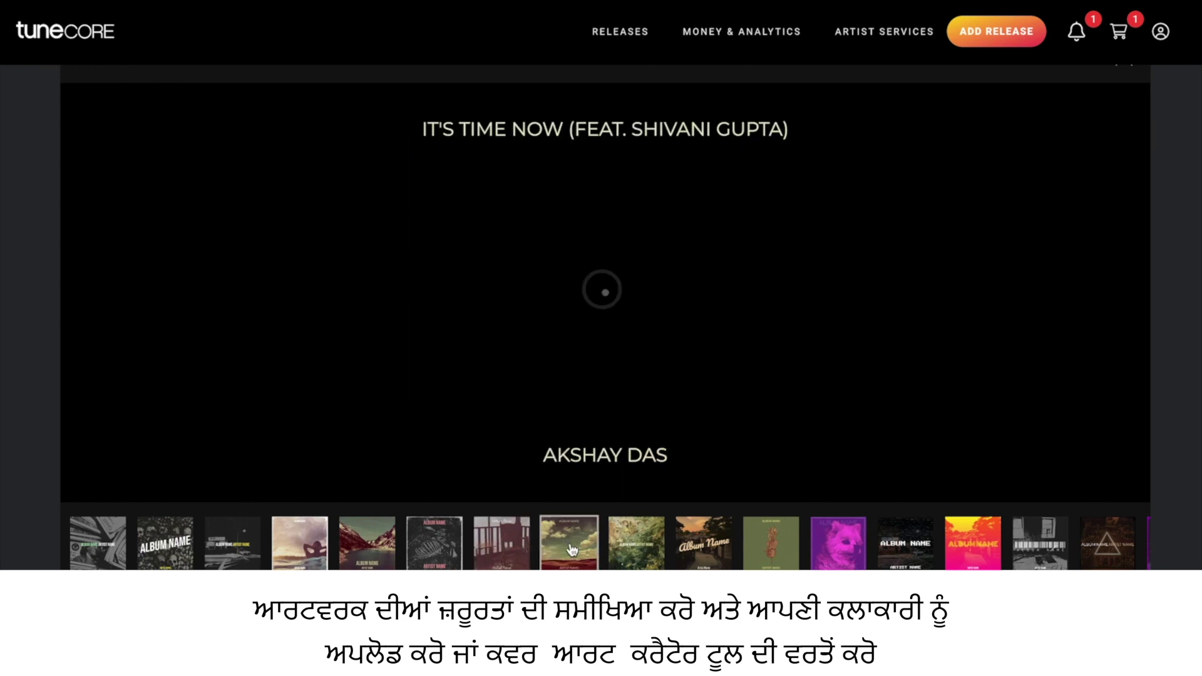
pyautogui.click(665, 548)
pyautogui.click(711, 546)
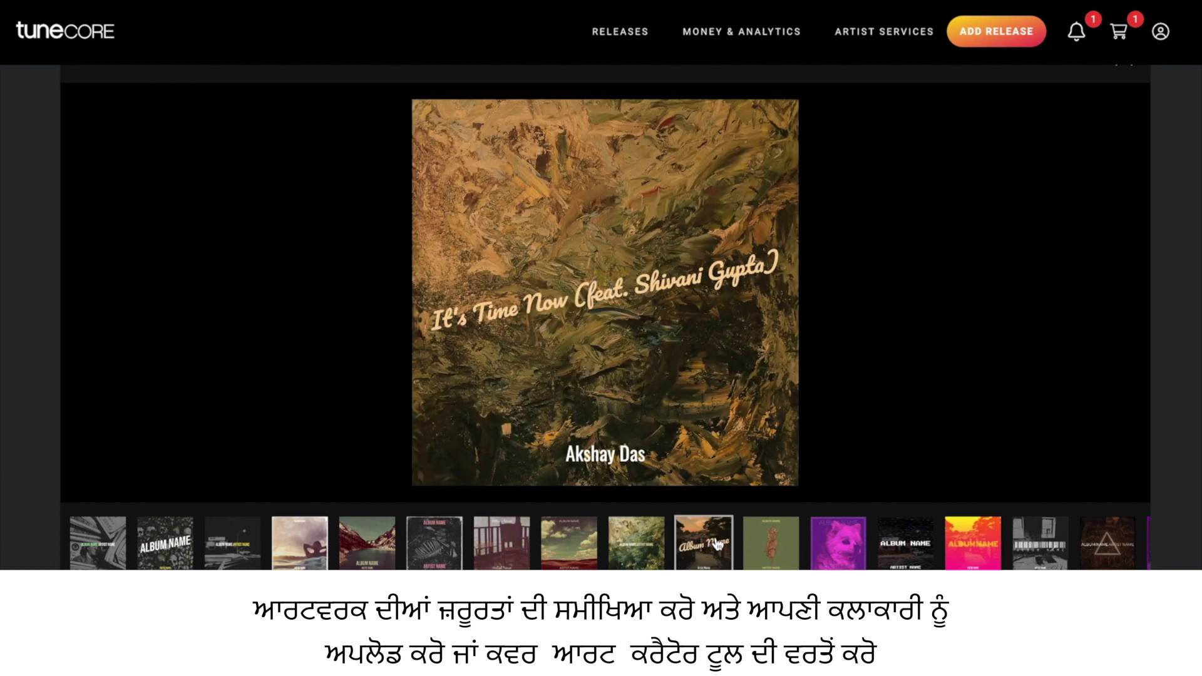
pyautogui.click(761, 552)
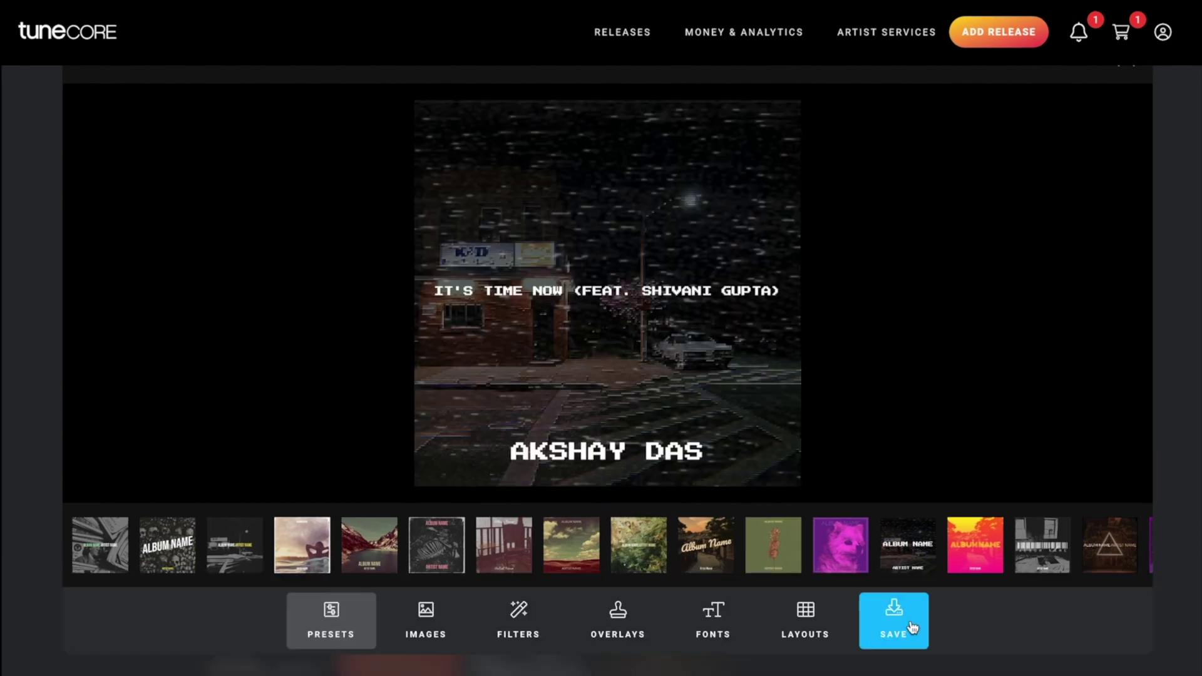
# Save the cover art and move the single to a ₹7188 checkout cart with the plan
pyautogui.click(911, 626)
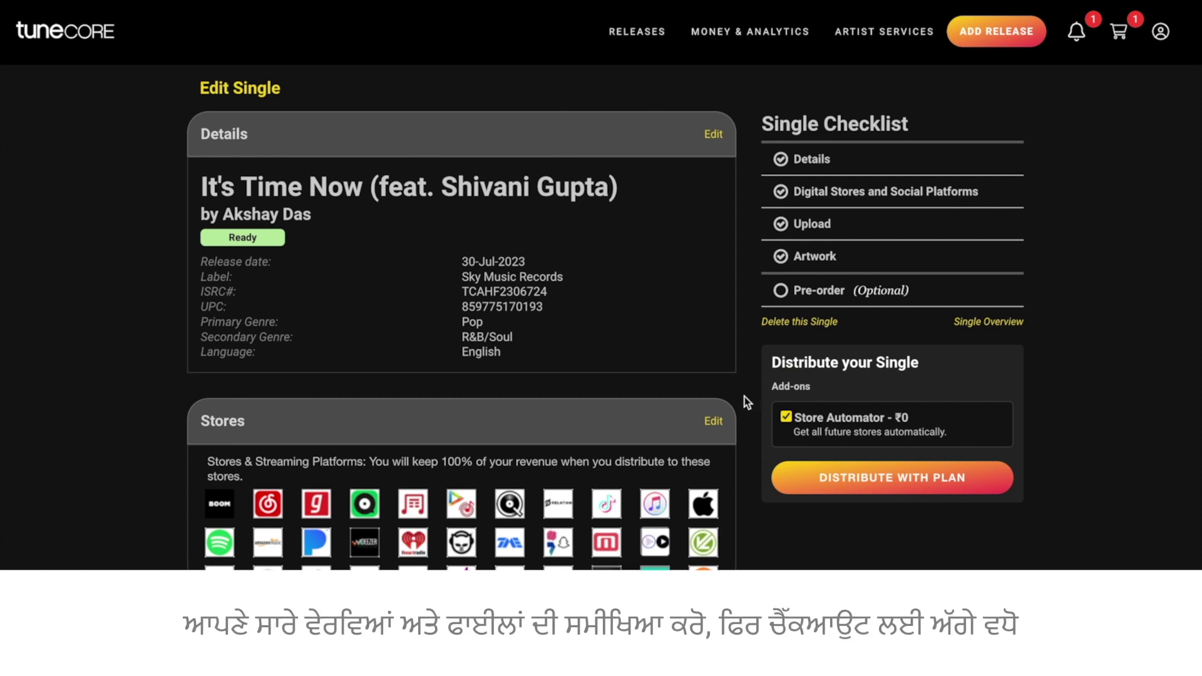
pyautogui.click(915, 478)
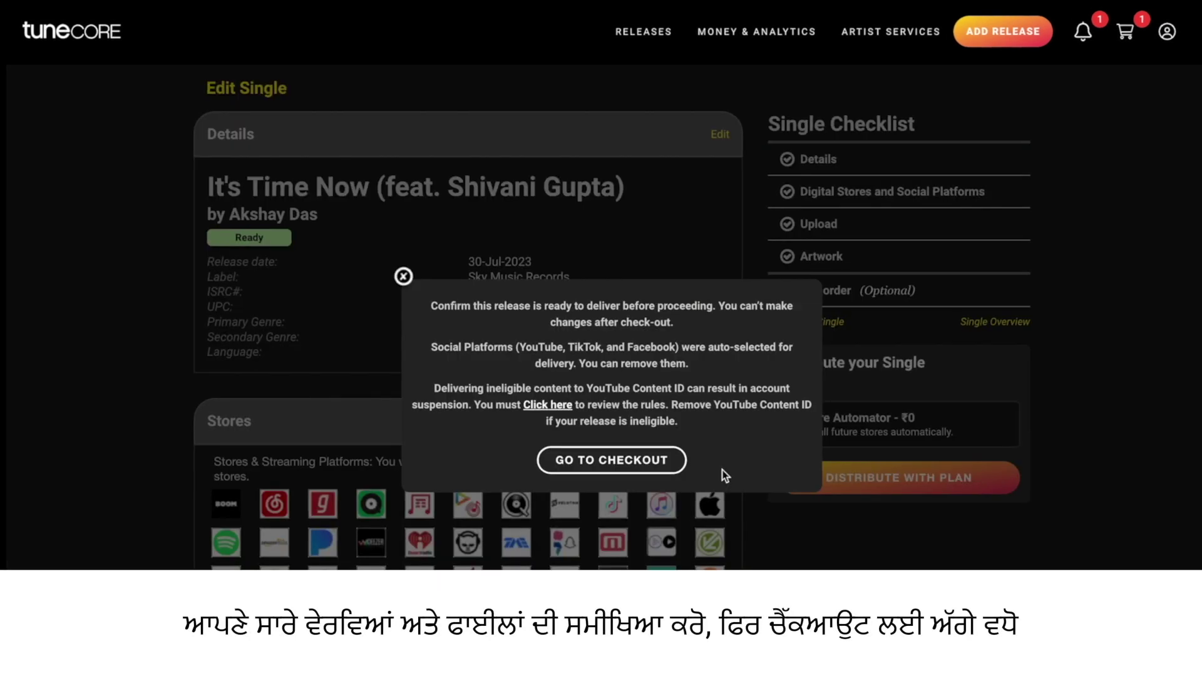
pyautogui.click(669, 463)
pyautogui.scroll(-5, 895, 430)
pyautogui.scroll(-5, 898, 431)
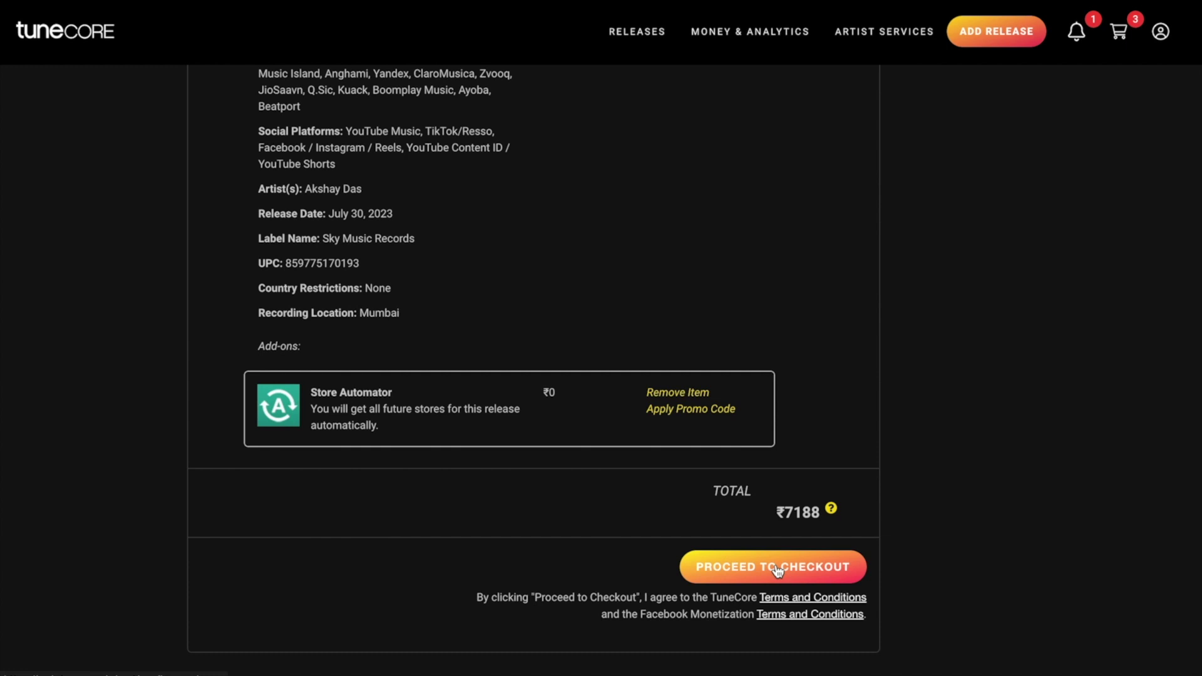
# Proceed through checkout to submit It's Time Now for content review
pyautogui.click(777, 570)
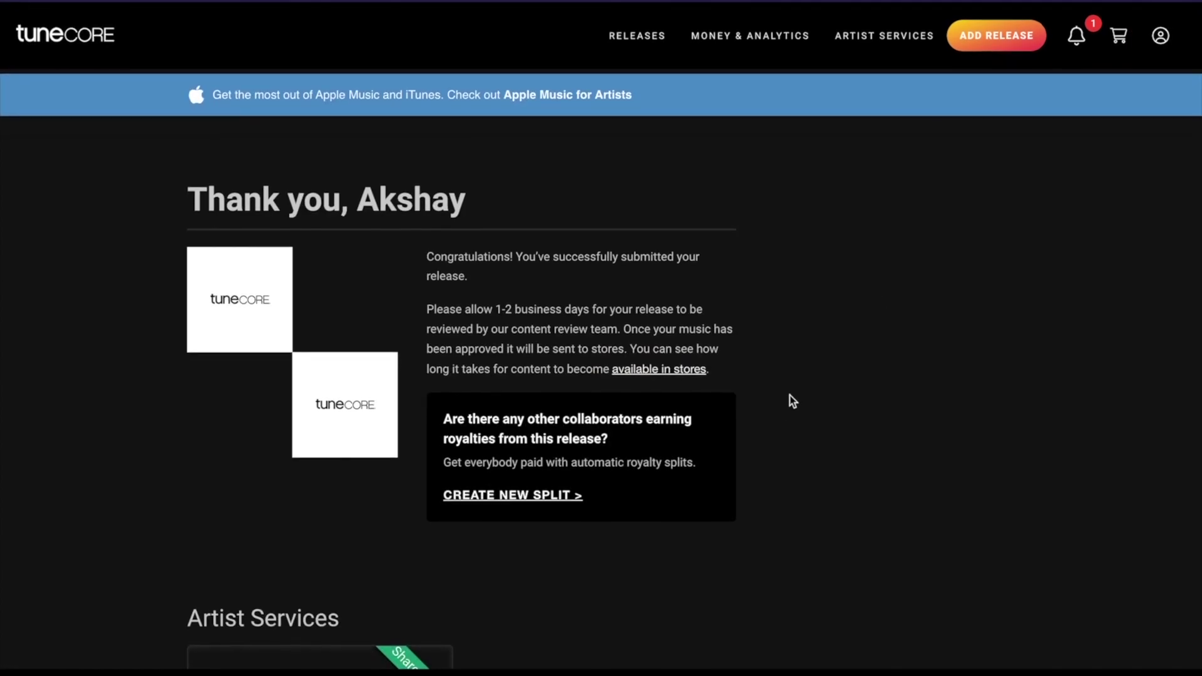
pyautogui.scroll(-4, 780, 408)
pyautogui.scroll(4, 780, 408)
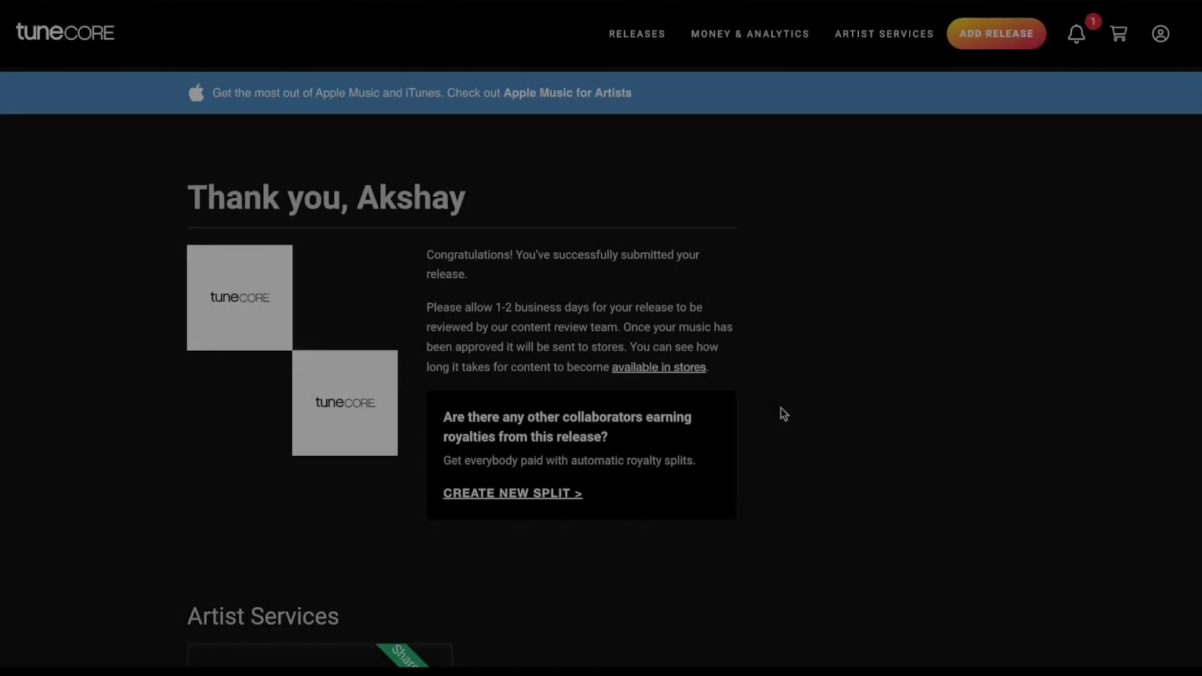
# Create a royalty split named after the featured collaborator and enter the collaborator's e-mail
pyautogui.click(517, 495)
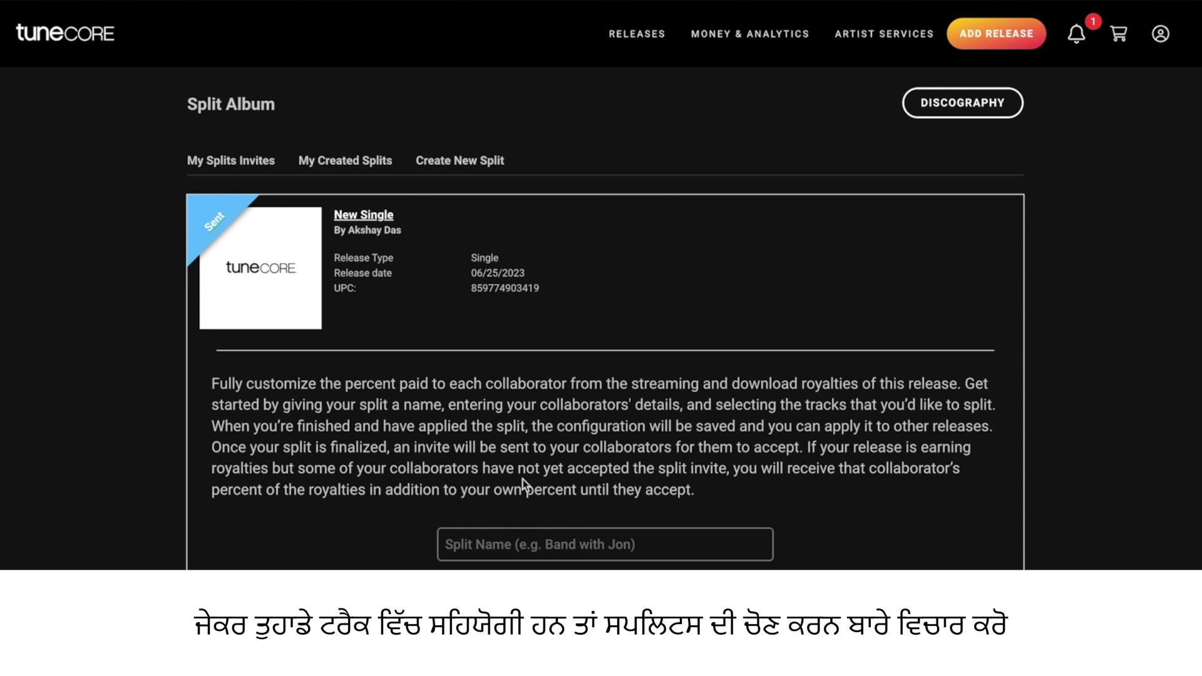
pyautogui.scroll(-2, 713, 450)
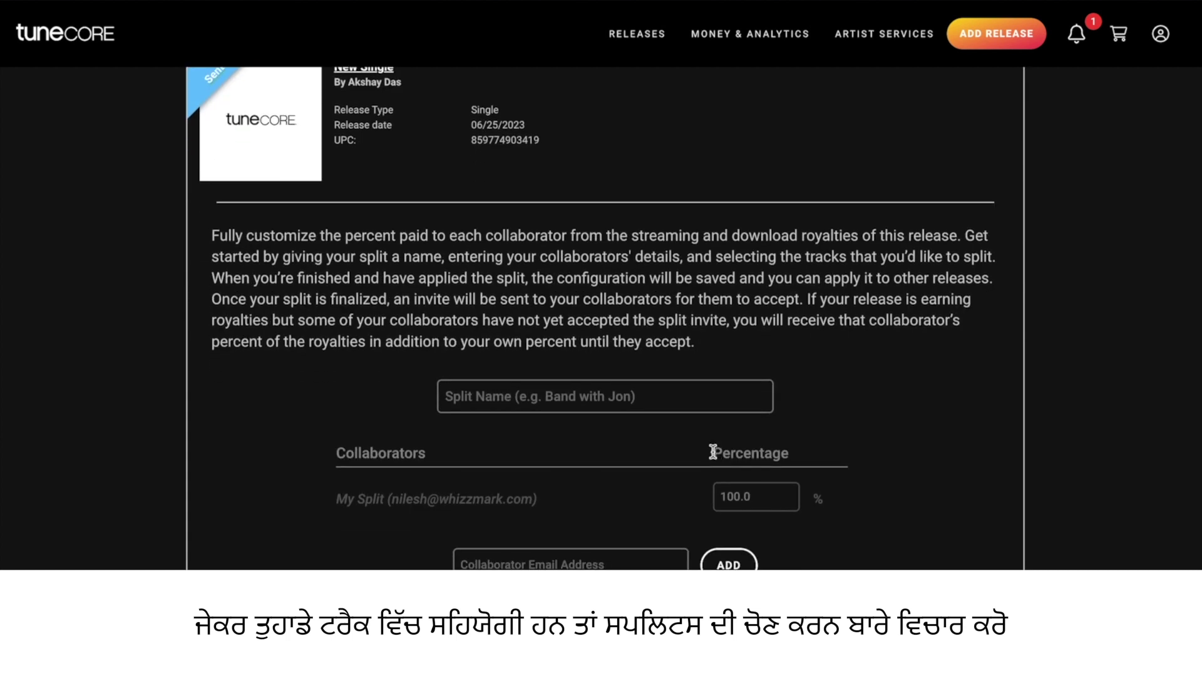
pyautogui.click(536, 397)
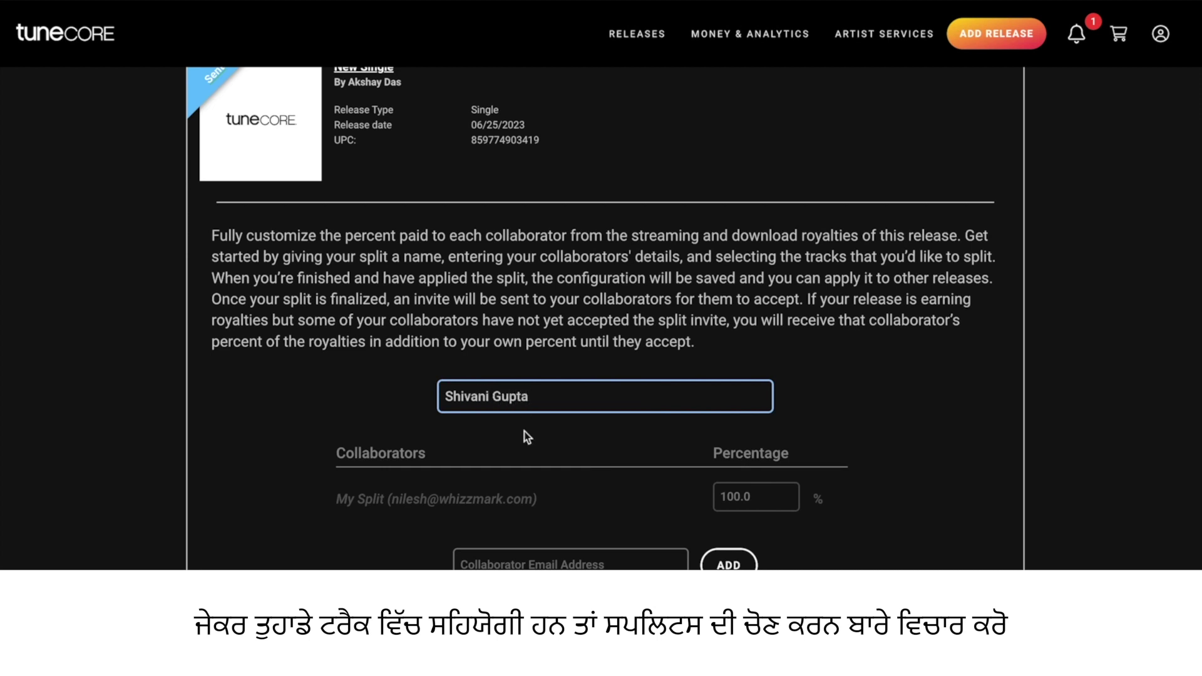
pyautogui.click(500, 492)
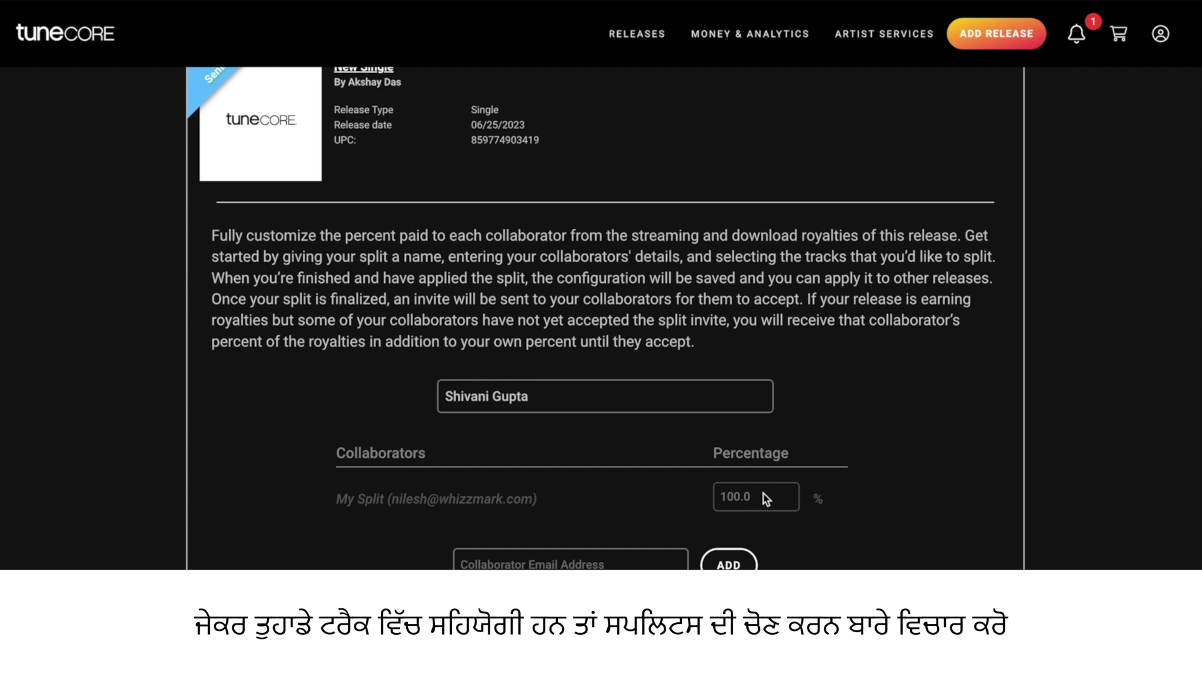
pyautogui.click(651, 560)
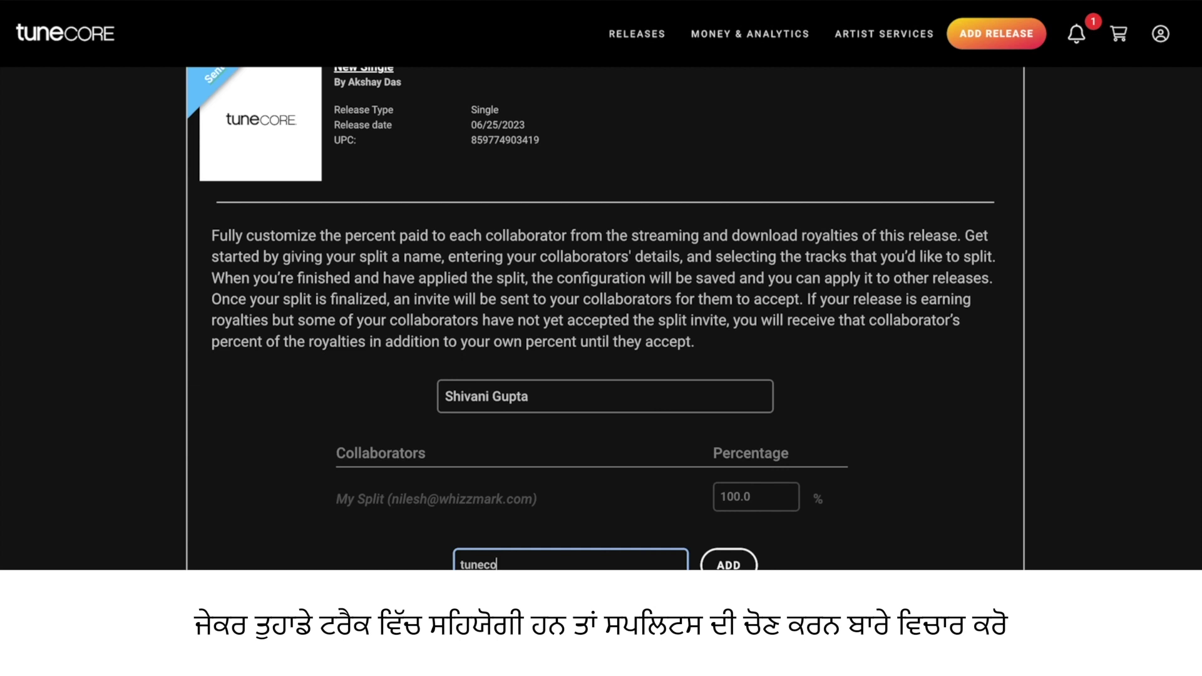
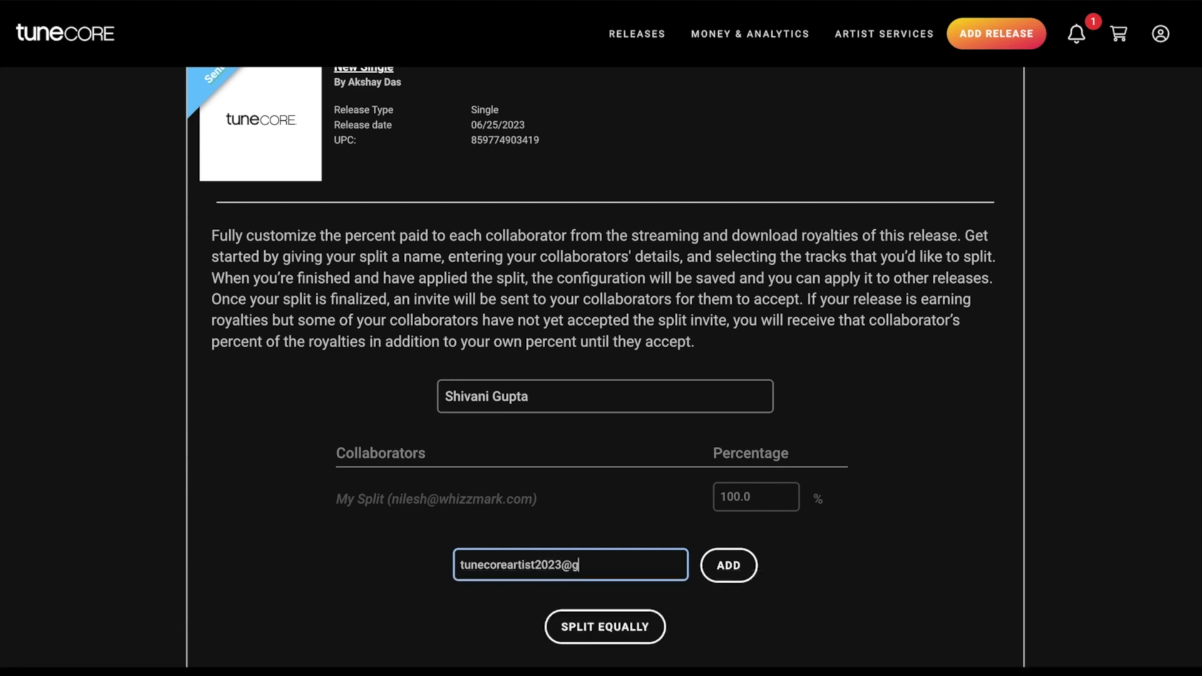
# Add the collaborator with a 10% share, leaving 90% for the owner
pyautogui.click(726, 565)
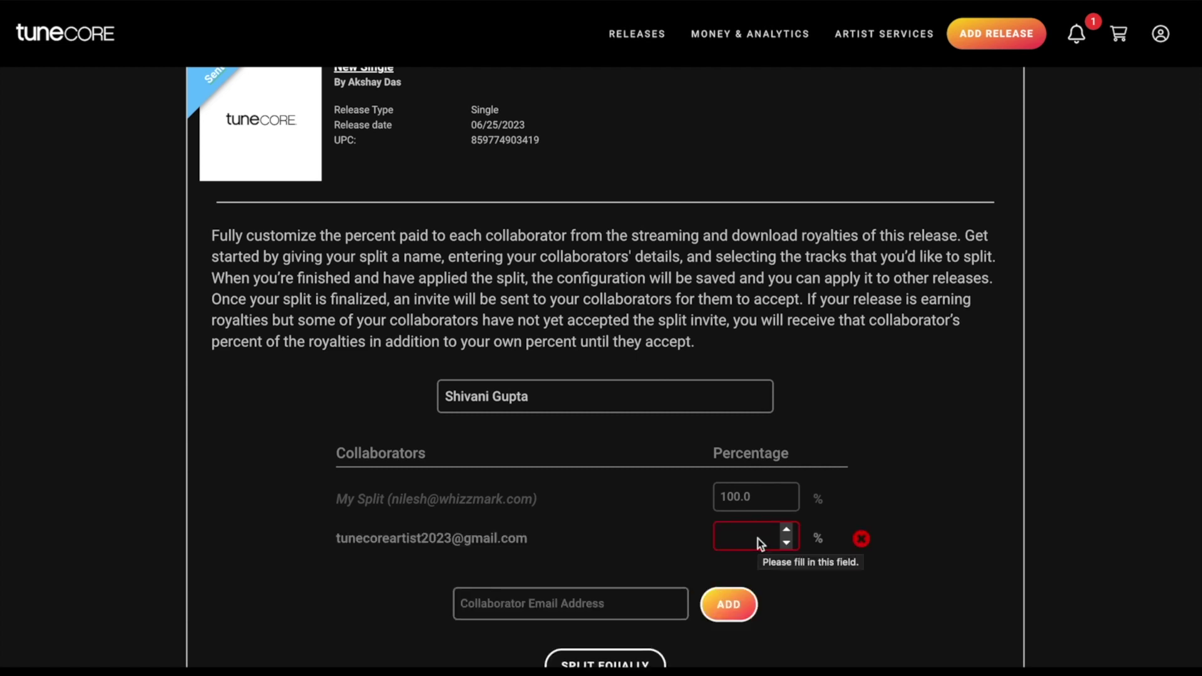
pyautogui.click(748, 536)
pyautogui.write('10')
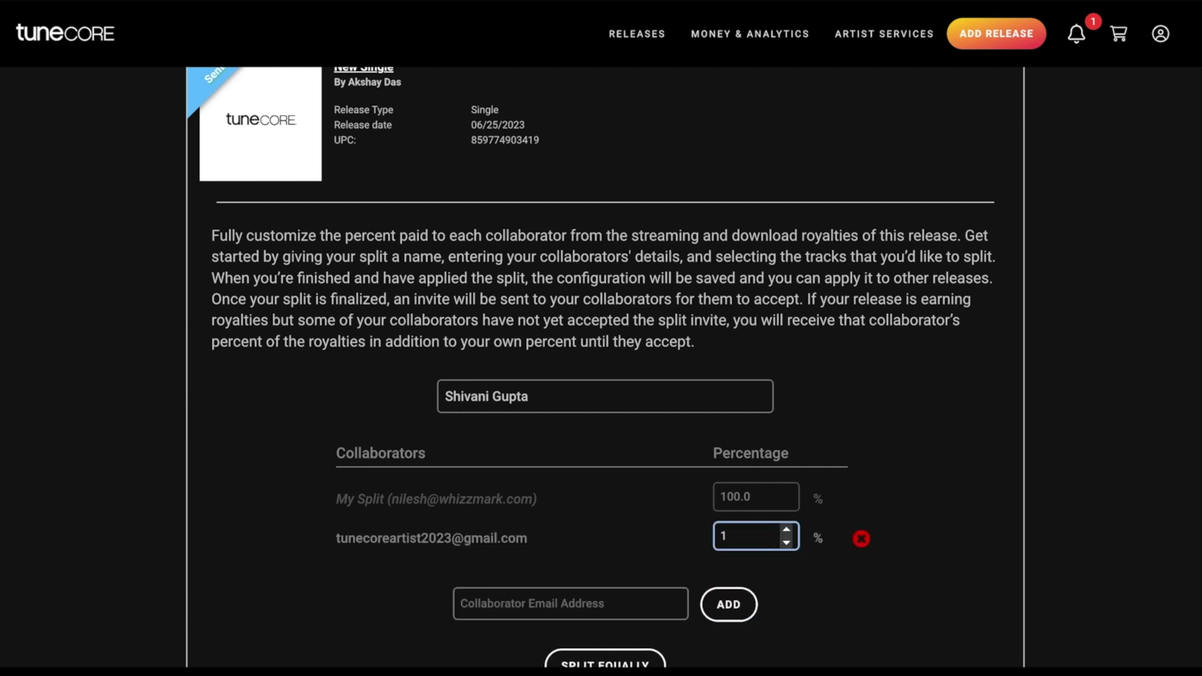
pyautogui.click(811, 571)
# Apply the 90/10 royalty split to the single's song
pyautogui.scroll(-2, 805, 571)
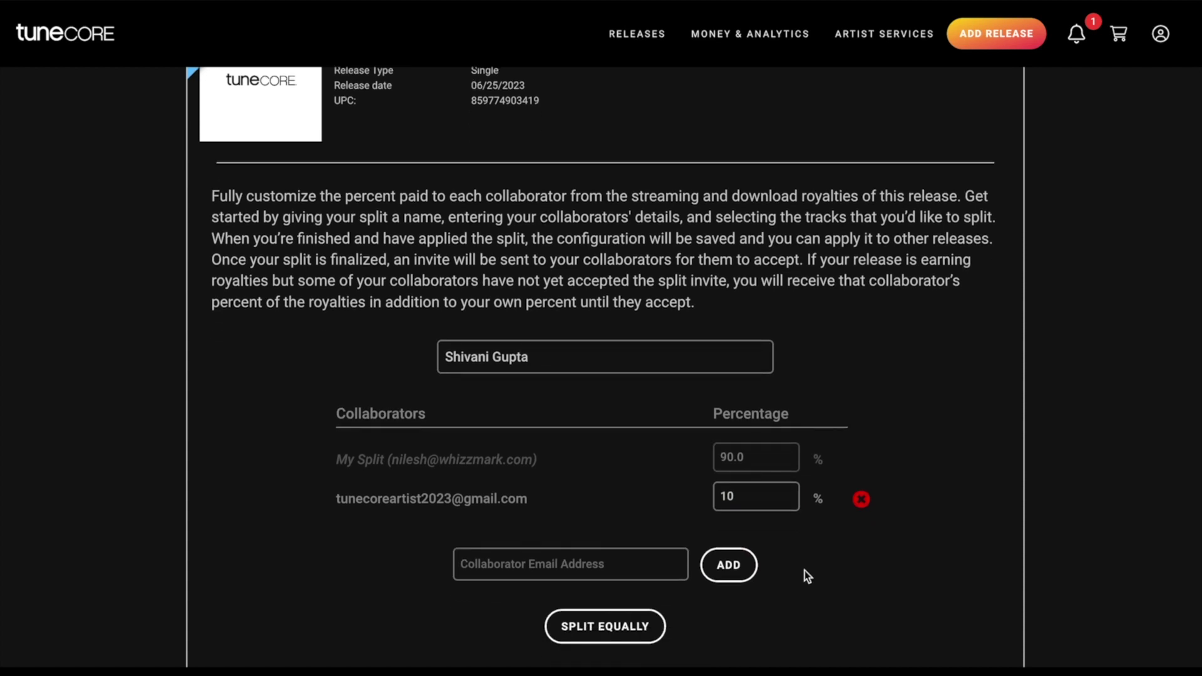
pyautogui.scroll(-3, 807, 576)
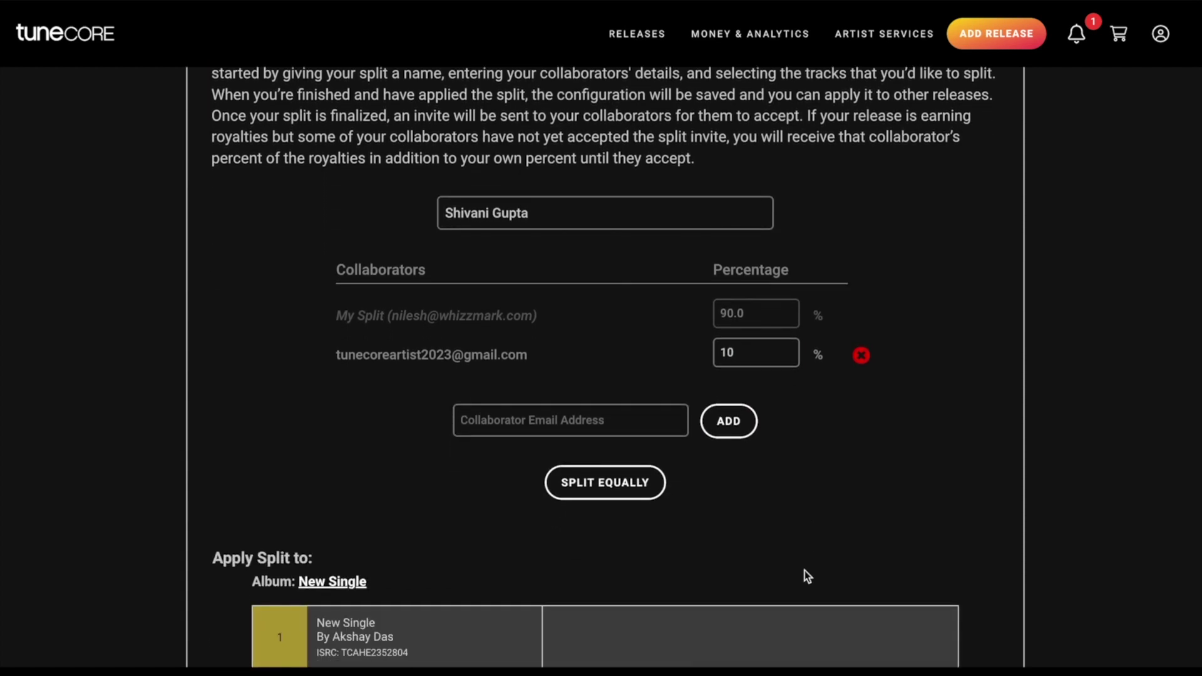
pyautogui.scroll(-2, 687, 510)
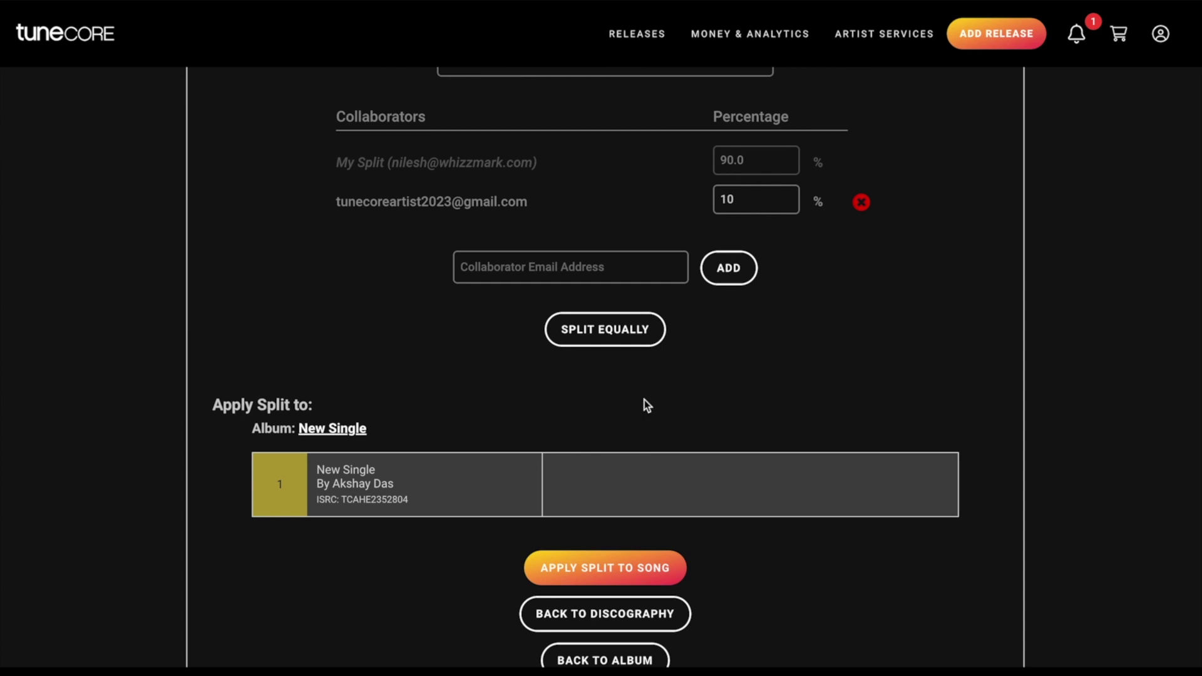
pyautogui.scroll(-3, 619, 375)
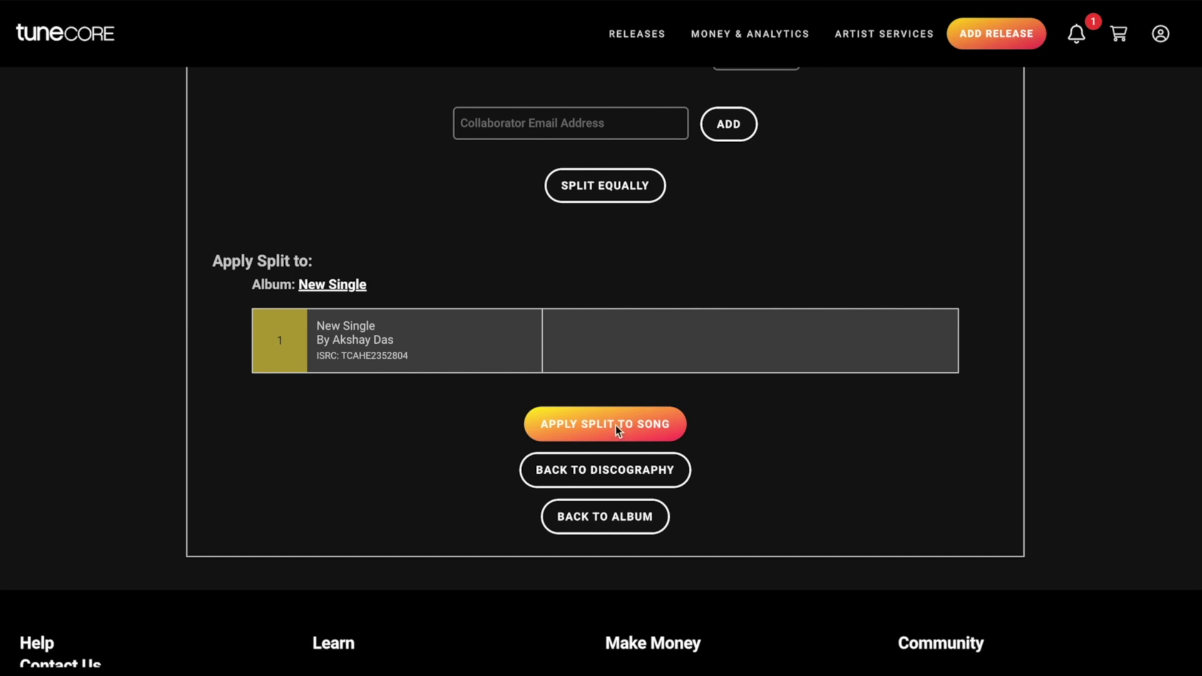
pyautogui.click(614, 425)
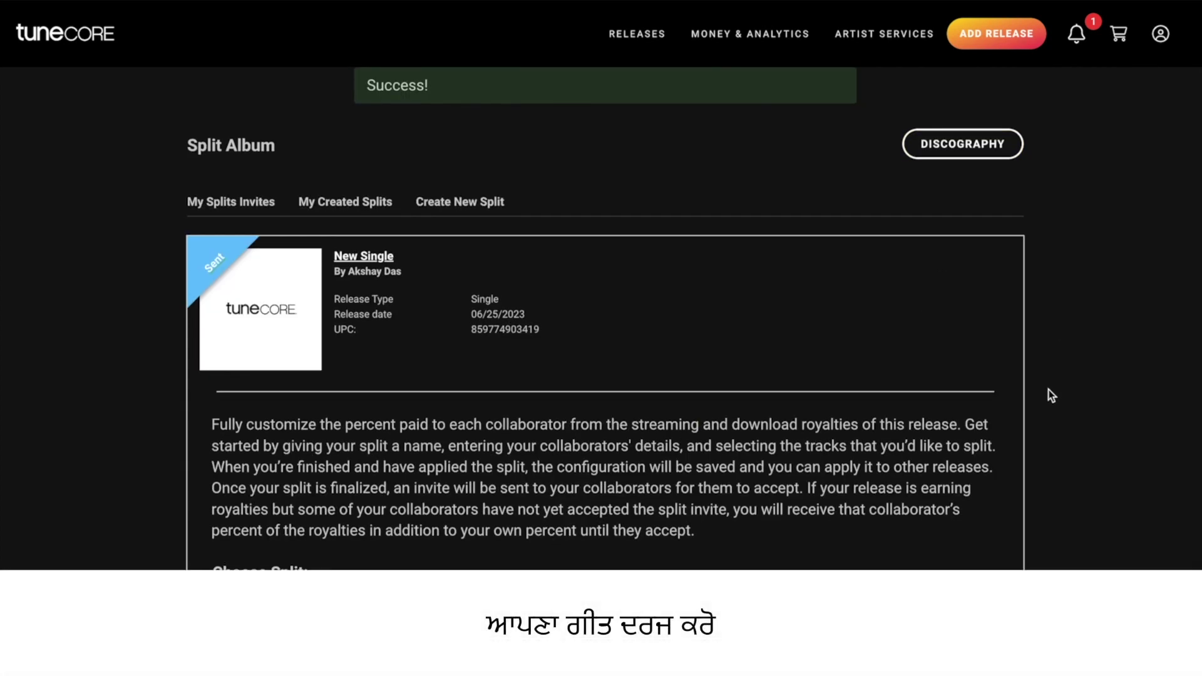
pyautogui.scroll(-7, 1051, 394)
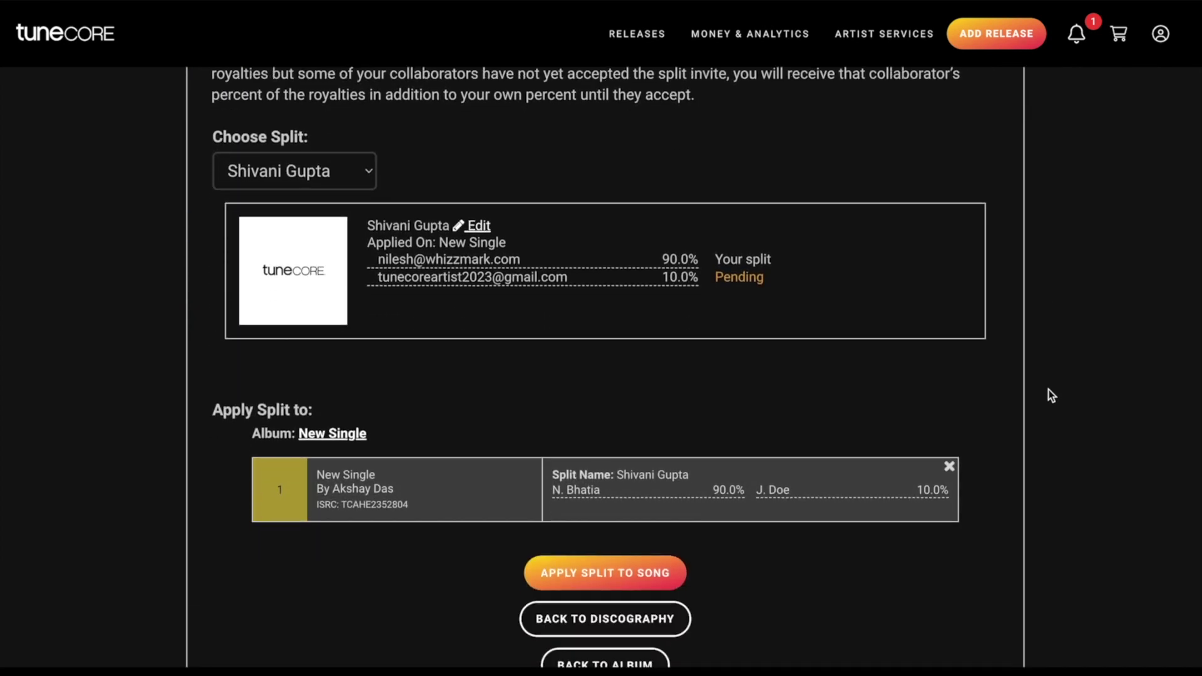
pyautogui.scroll(-5, 1051, 395)
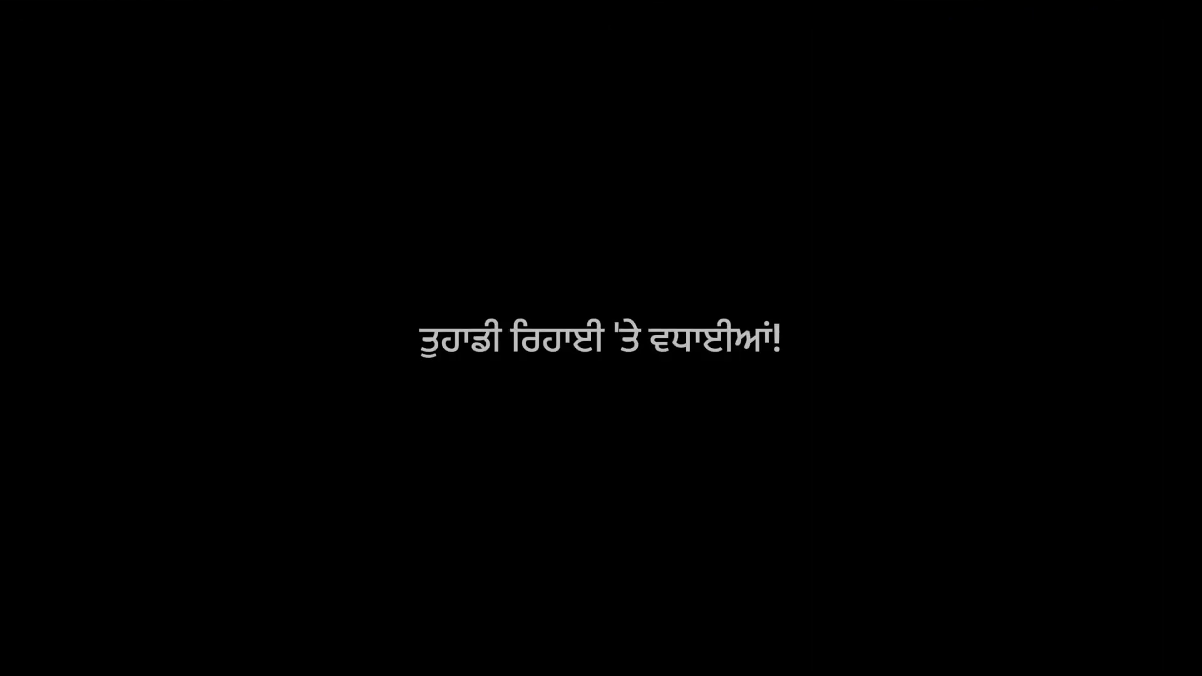